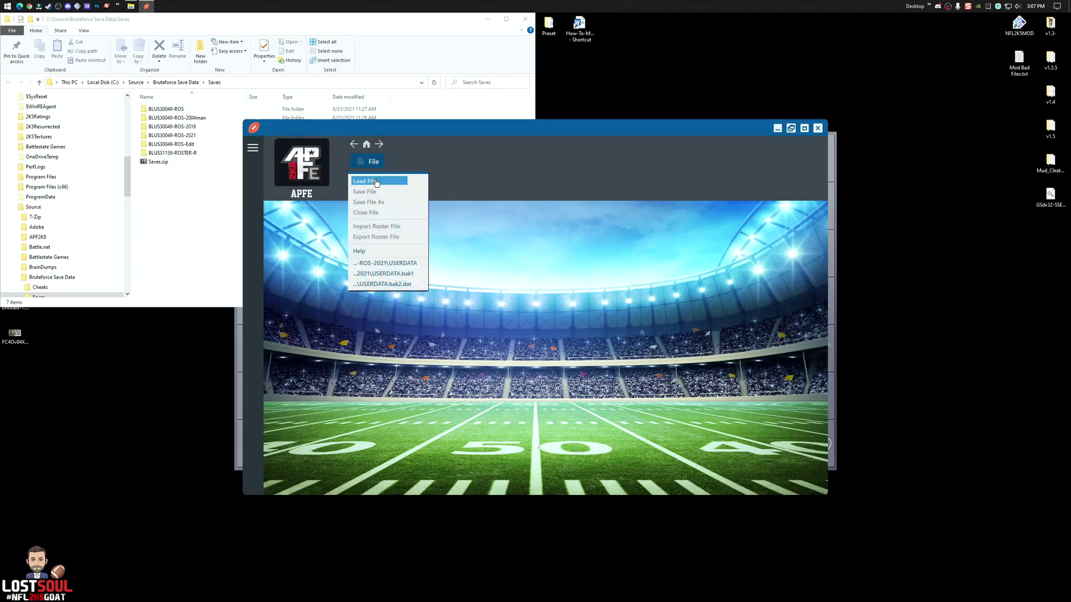
Load the USERDATA.bak1 roster file from the BLUS30049-ROS-2021 save folder.
{"action": "left_click", "coordinate": [371, 179]}
{"action": "left_click", "coordinate": [385, 215]}
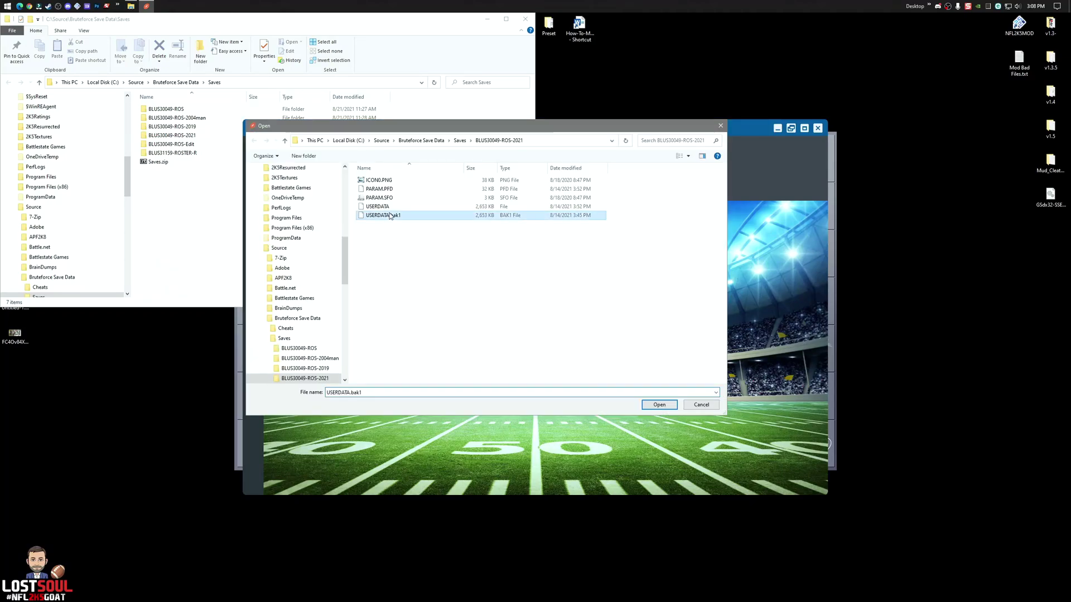
{"action": "left_click", "coordinate": [652, 403]}
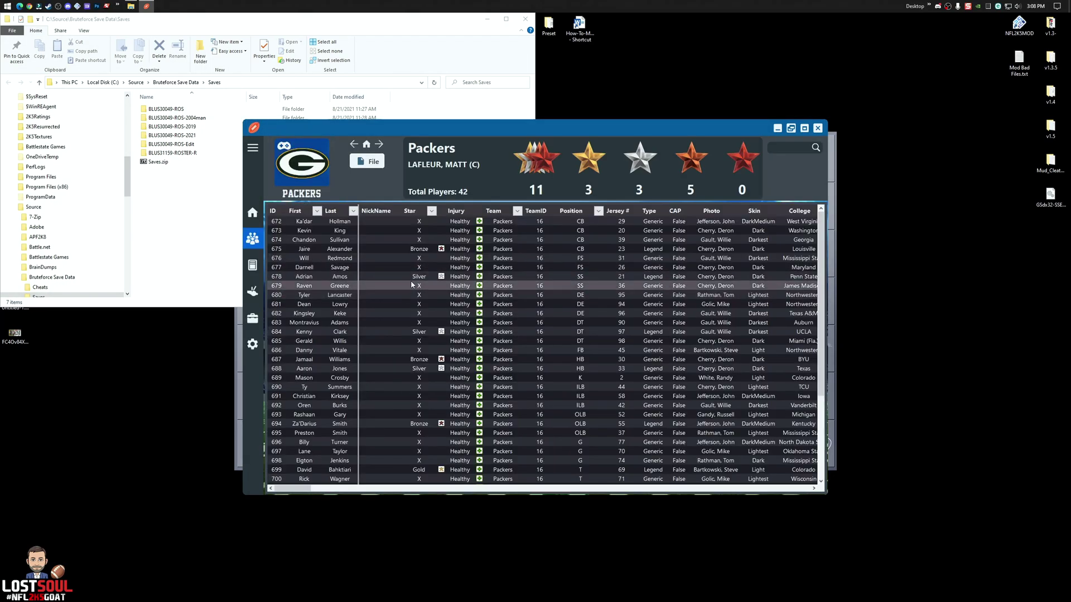
Export the roster of all teams to AllTeams.txt on the Desktop.
{"action": "left_click", "coordinate": [368, 161]}
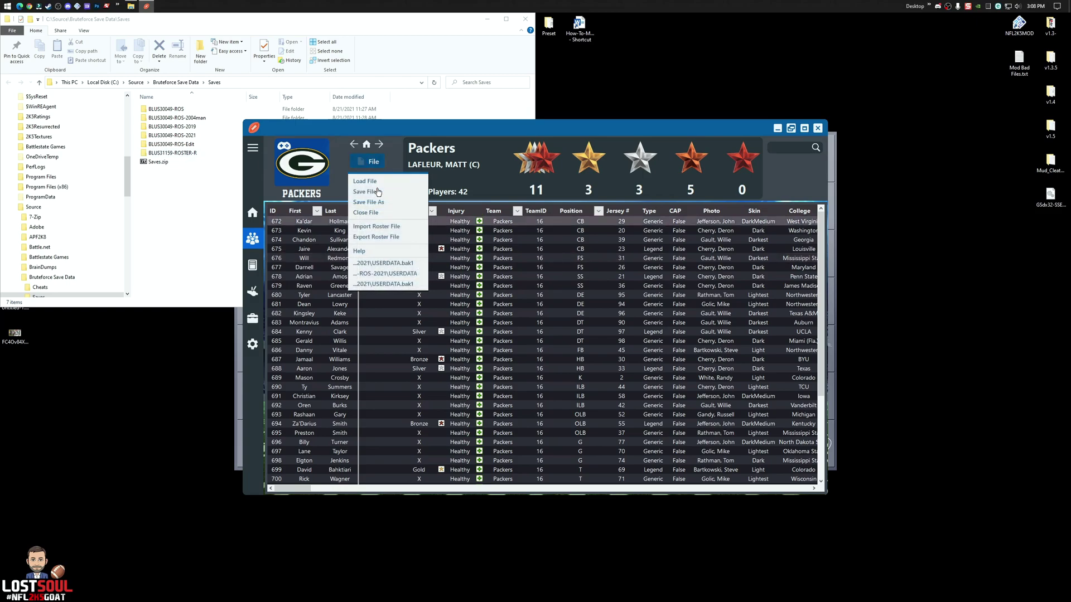
{"action": "mouse_move", "coordinate": [379, 237]}
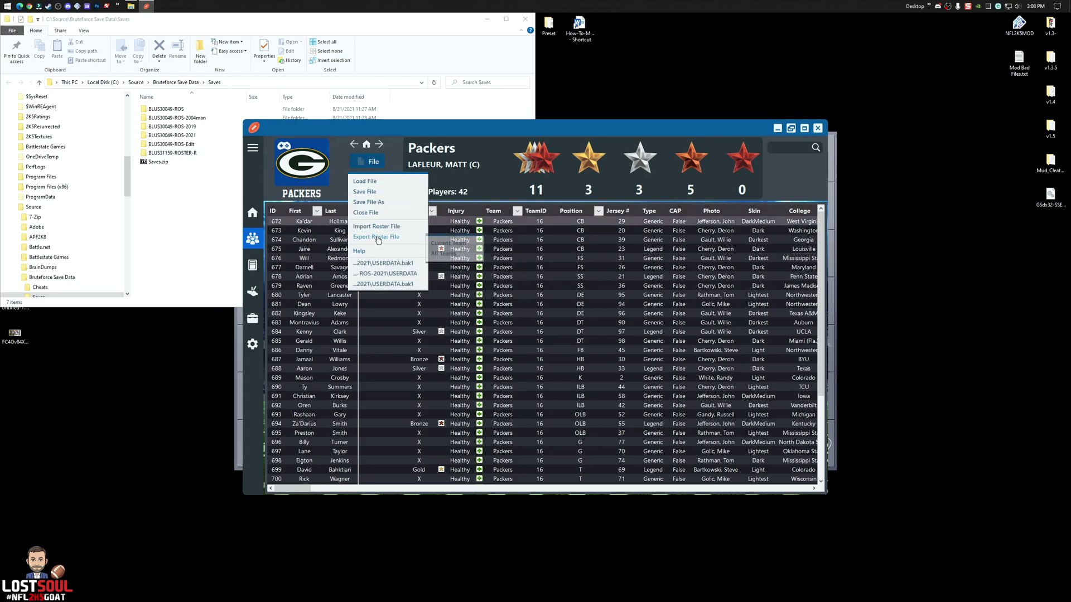
{"action": "left_click", "coordinate": [450, 250]}
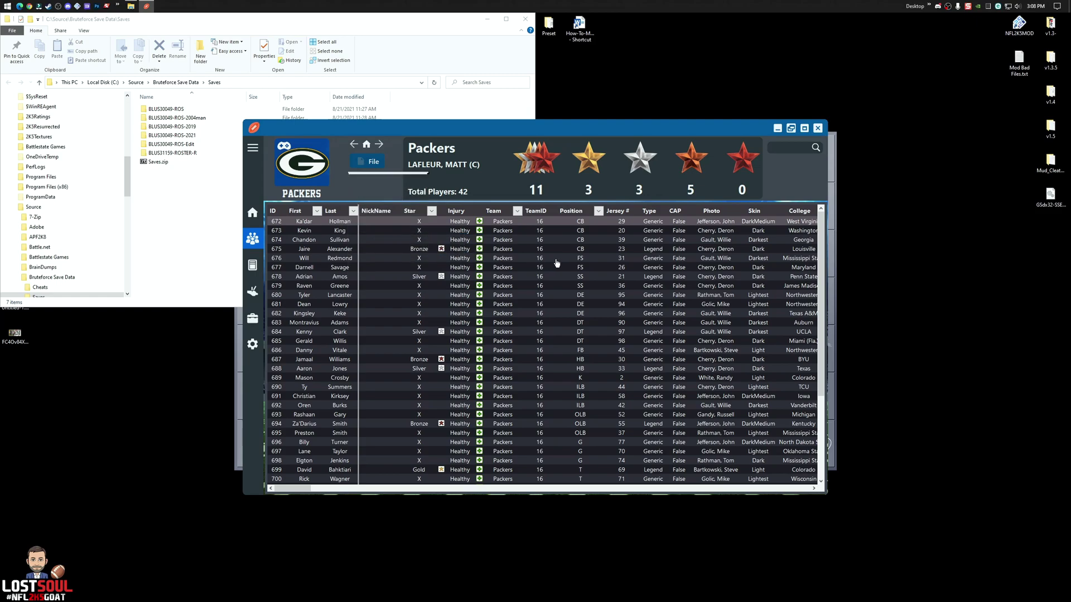
{"action": "left_click", "coordinate": [588, 438]}
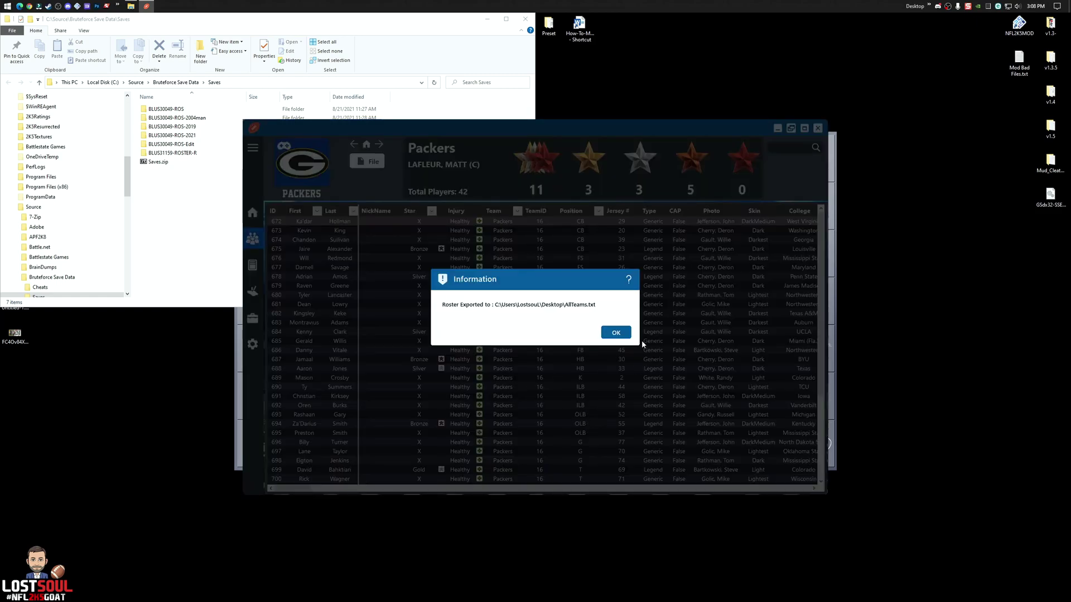
{"action": "left_click", "coordinate": [616, 333]}
Open the exported AllTeams.txt and select the trailing "1|Troy_Aikman" text in the first player's record.
{"action": "double_click", "coordinate": [15, 367]}
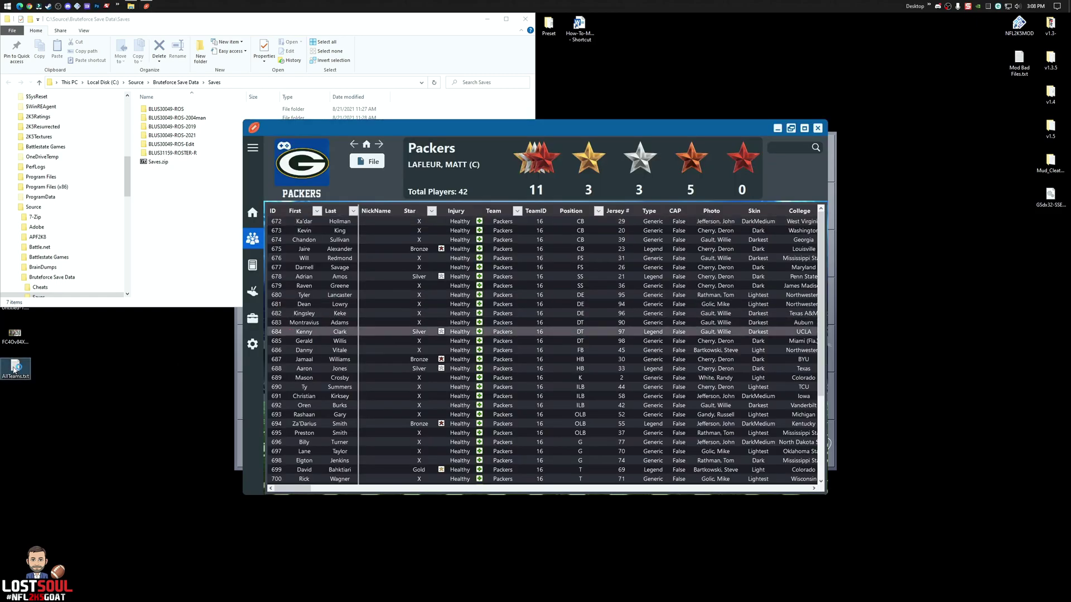
{"action": "left_click_drag", "start_coordinate": [609, 182], "coordinate": [189, 149]}
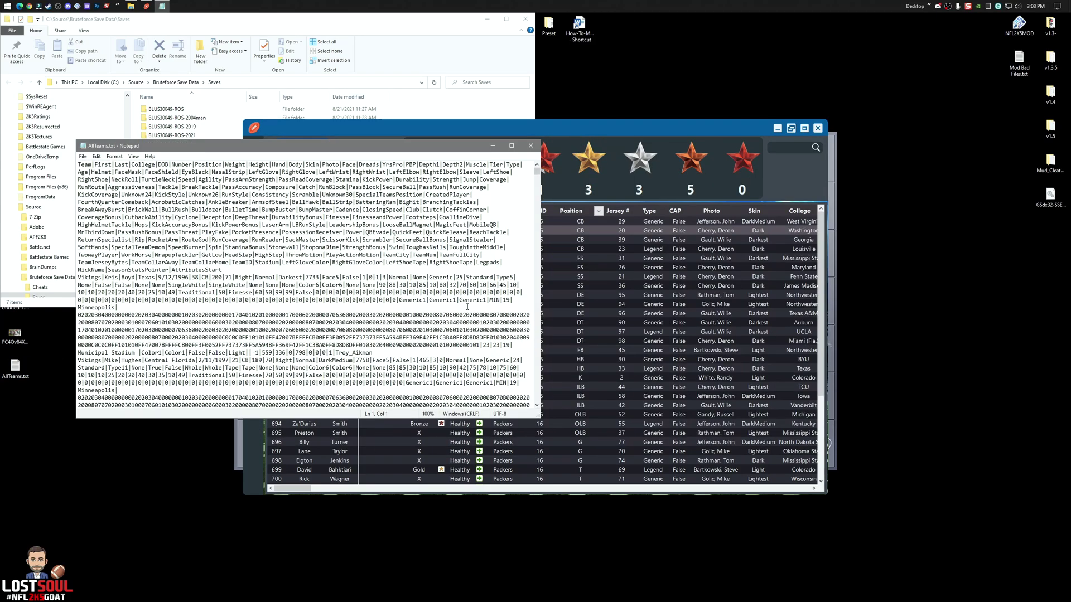
{"action": "scroll", "coordinate": [467, 306], "scroll_direction": "down", "scroll_amount": 1}
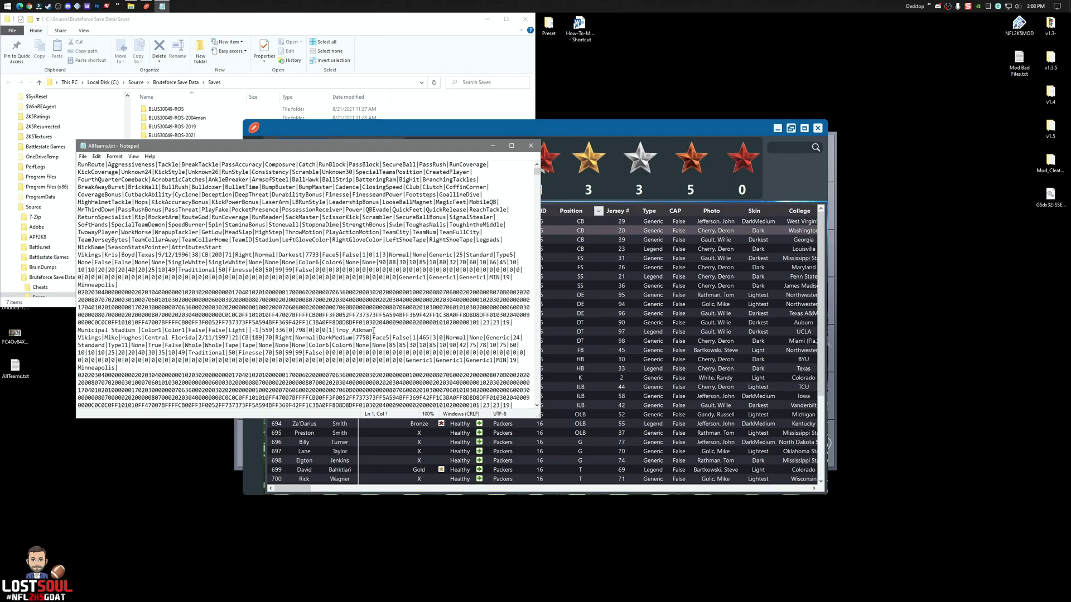
{"action": "left_click_drag", "start_coordinate": [373, 330], "coordinate": [332, 330]}
{"action": "left_click_drag", "start_coordinate": [356, 148], "coordinate": [312, 148]}
Check the Hold Ball Style choices in the animations of Packers defensive tackle #98, and return to the team roster.
{"action": "left_click_drag", "start_coordinate": [555, 128], "coordinate": [612, 123]}
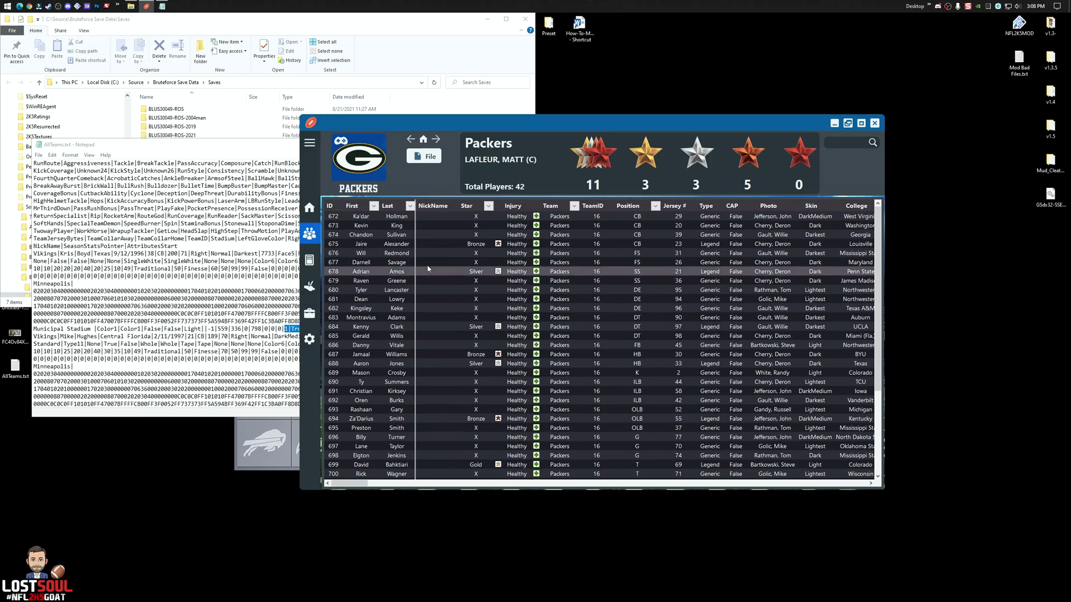
{"action": "double_click", "coordinate": [401, 336]}
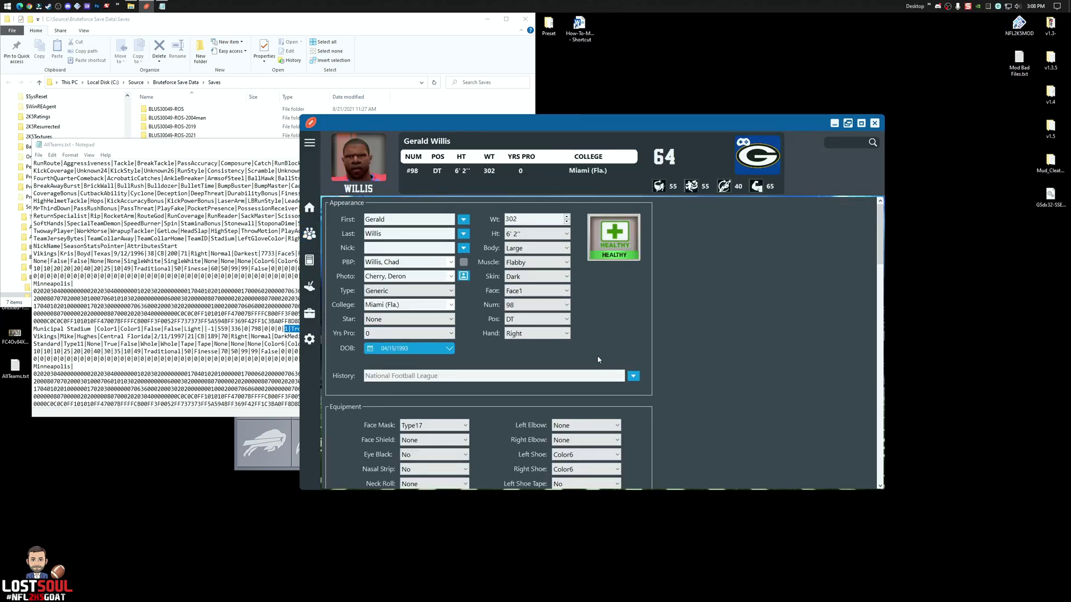
{"action": "scroll", "coordinate": [628, 362], "scroll_direction": "down", "scroll_amount": 15}
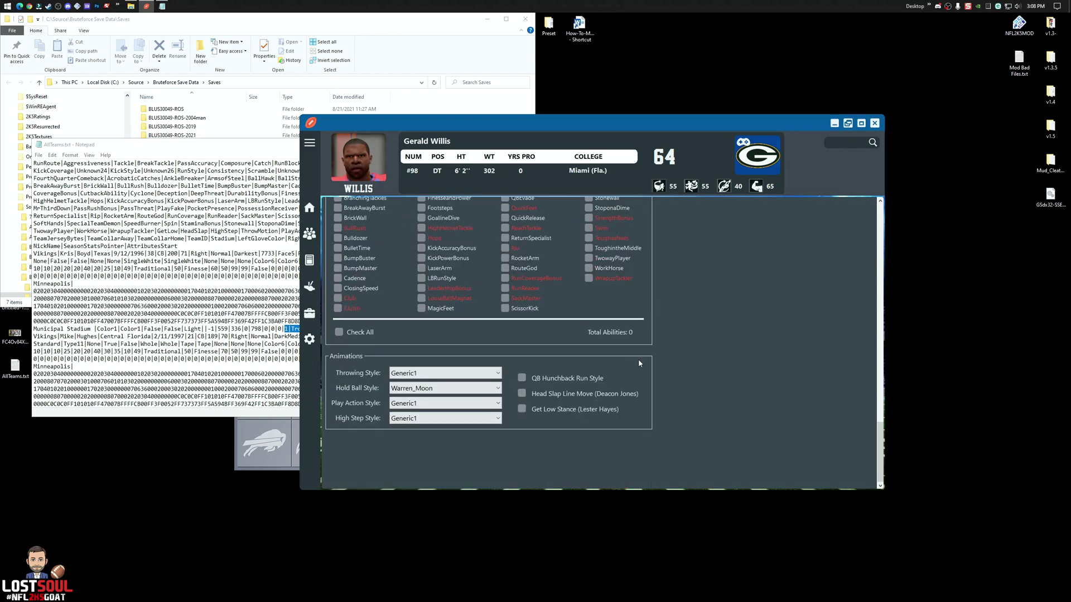
{"action": "left_click", "coordinate": [498, 392]}
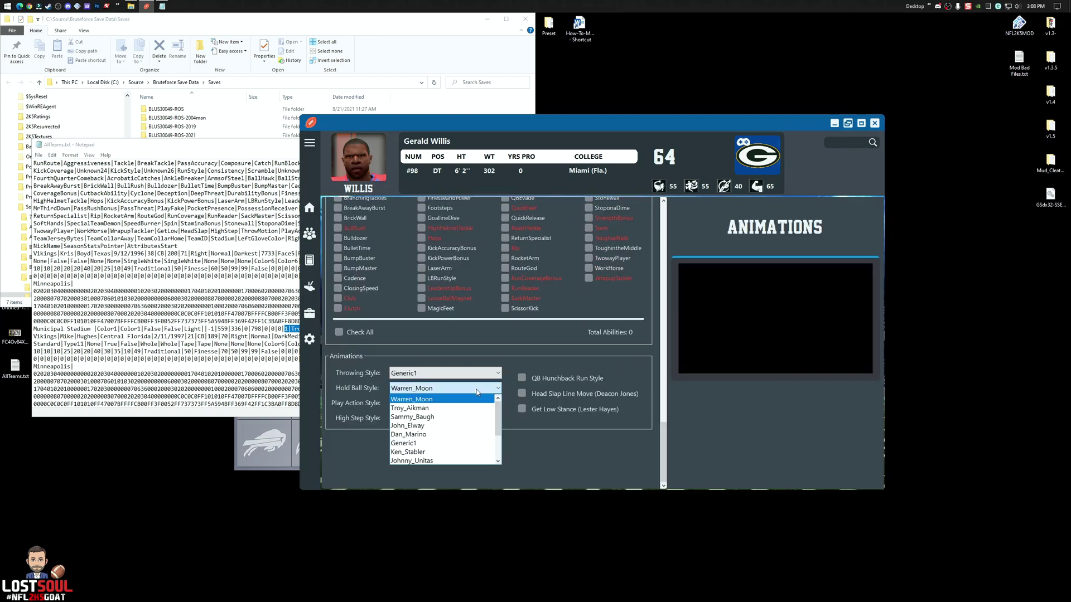
{"action": "left_click", "coordinate": [617, 443]}
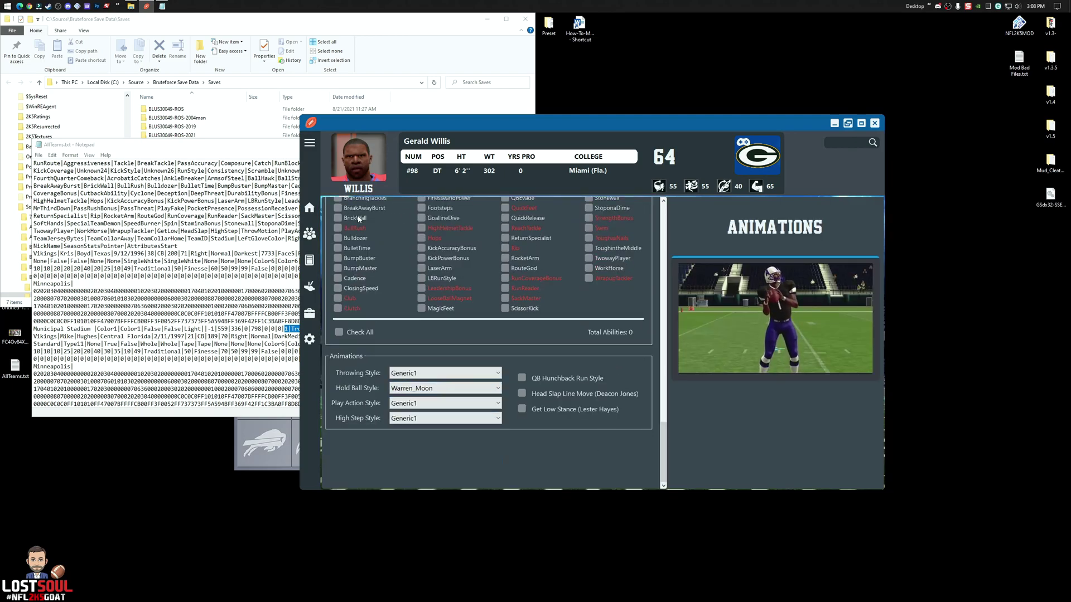
{"action": "left_click", "coordinate": [309, 233]}
Replace every "1|Troy_Aikman" with "0|Troy_Aikman" in AllTeams.txt.
{"action": "left_click_drag", "start_coordinate": [253, 149], "coordinate": [331, 158]}
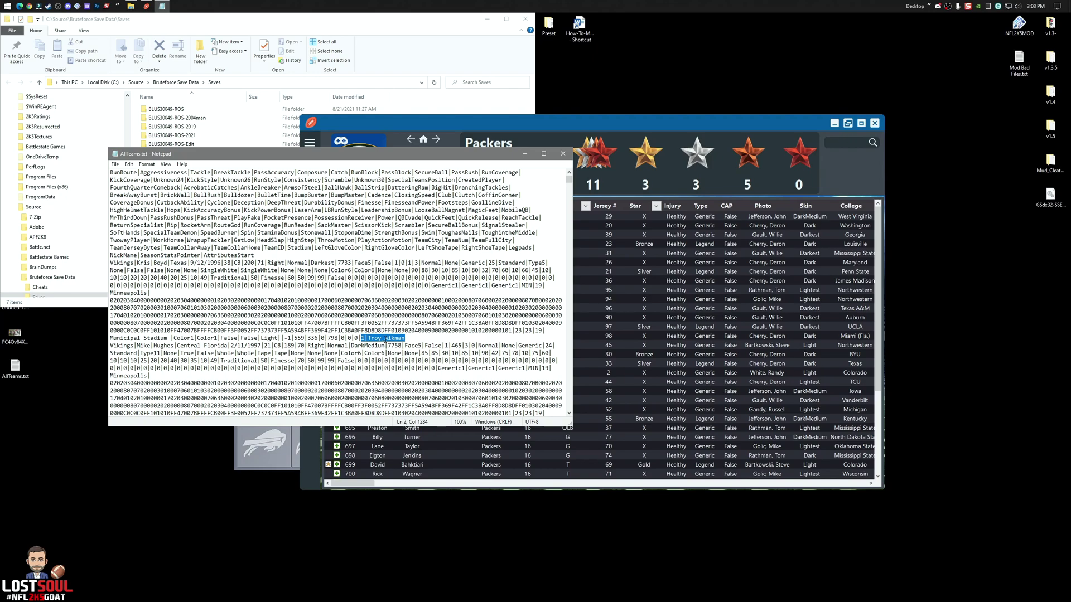
{"action": "key", "text": "ctrl+h"}
{"action": "key", "text": "ctrl+c"}
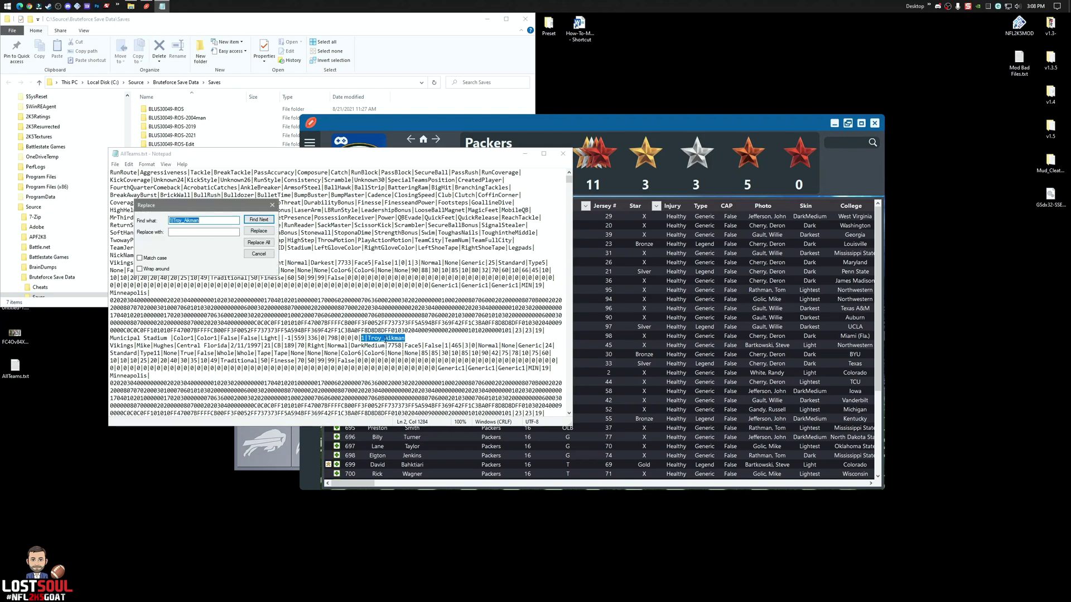
{"action": "key", "text": "Tab"}
{"action": "key", "text": "ctrl+v"}
{"action": "key", "text": "ctrl+a"}
{"action": "key", "text": "Home"}
{"action": "key", "text": "Delete"}
{"action": "type", "text": "0"}
{"action": "left_click", "coordinate": [258, 242]}
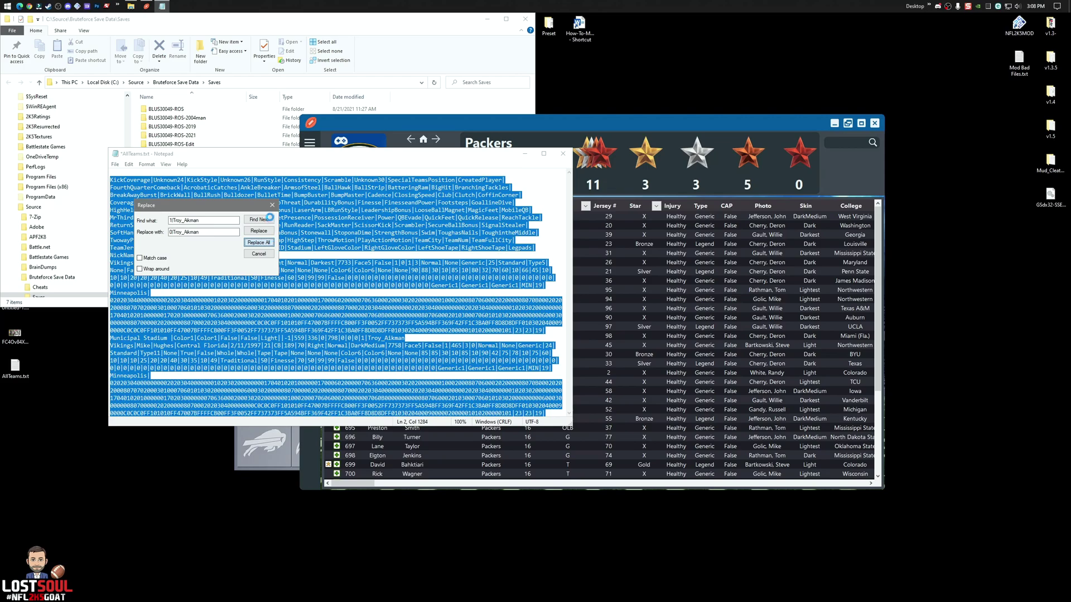
{"action": "left_click", "coordinate": [272, 205]}
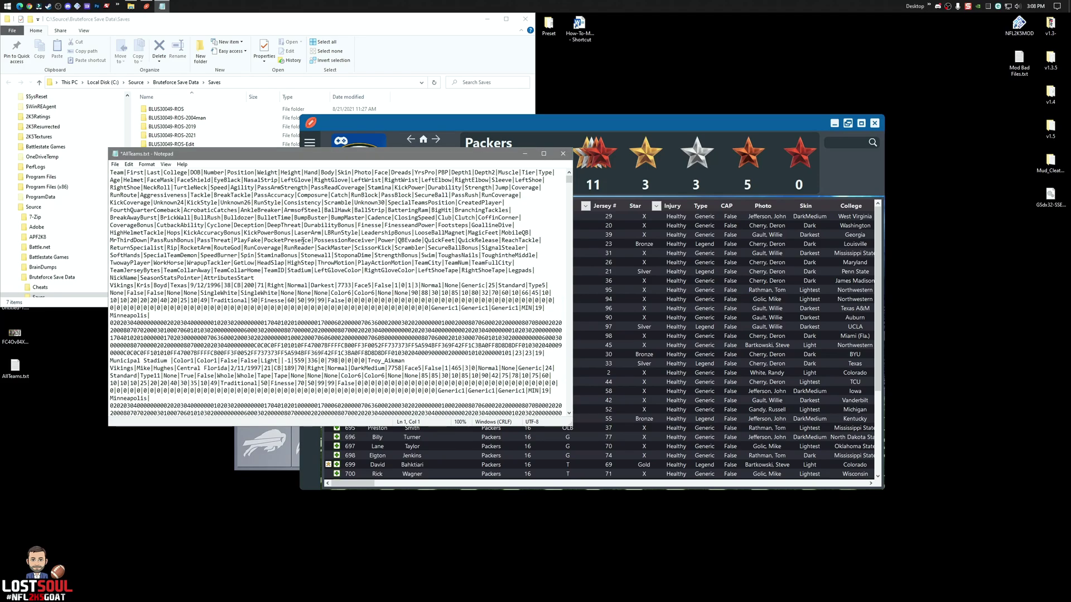
Replace every "1|Warren_Moon" with "0|Warren_Moon" throughout AllTeams.txt.
{"action": "scroll", "coordinate": [403, 362], "scroll_direction": "down", "scroll_amount": 6}
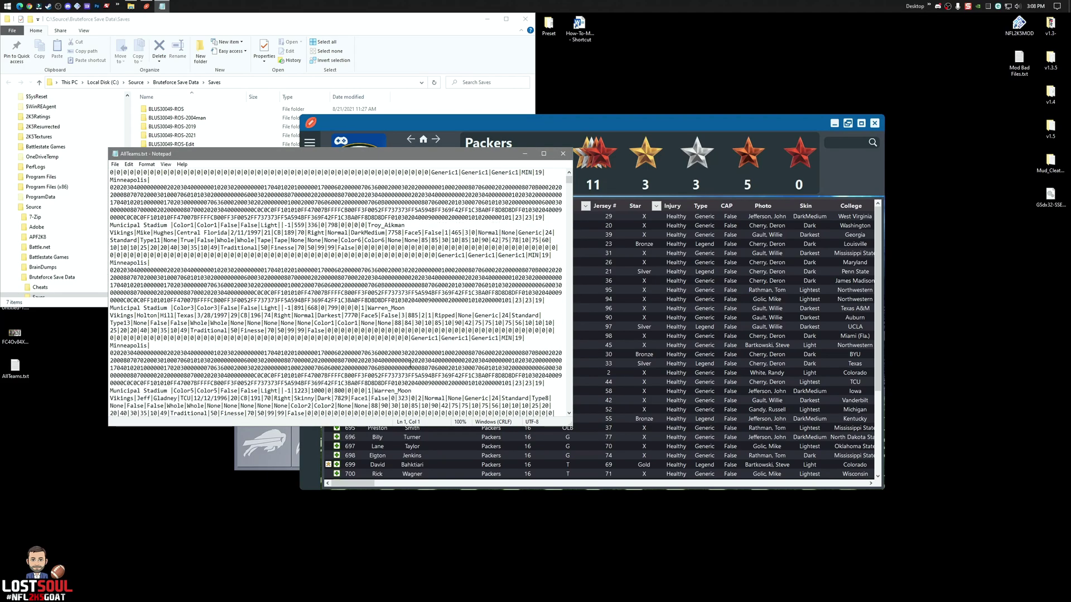
{"action": "left_click_drag", "start_coordinate": [406, 308], "coordinate": [367, 307]}
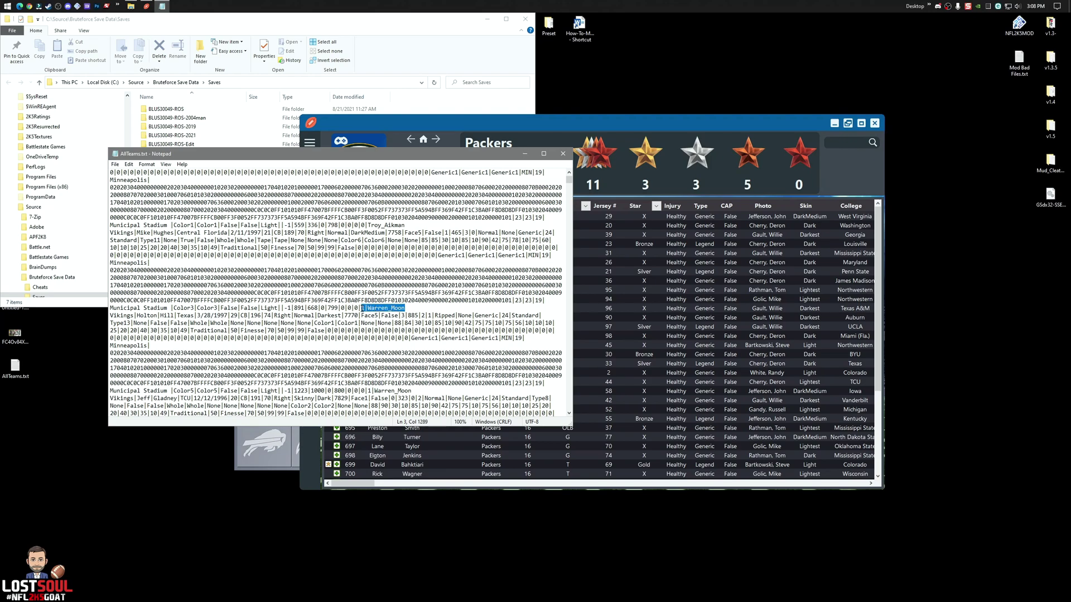
{"action": "key", "text": "ctrl+h"}
{"action": "key", "text": "ctrl+c"}
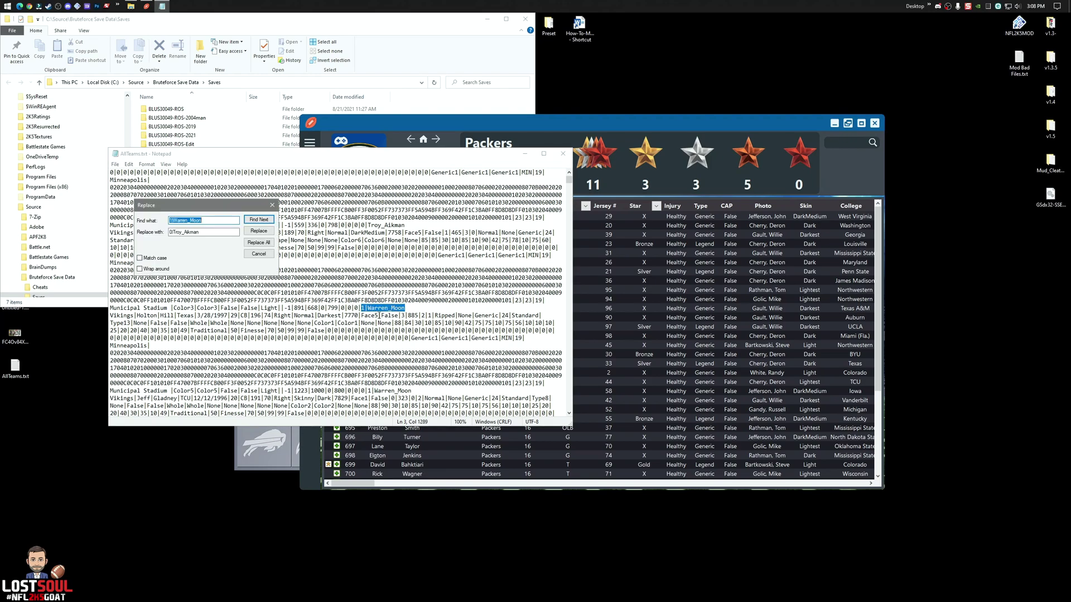
{"action": "key", "text": "Tab"}
{"action": "key", "text": "ctrl+v"}
{"action": "type", "text": "0"}
{"action": "left_click", "coordinate": [246, 242]}
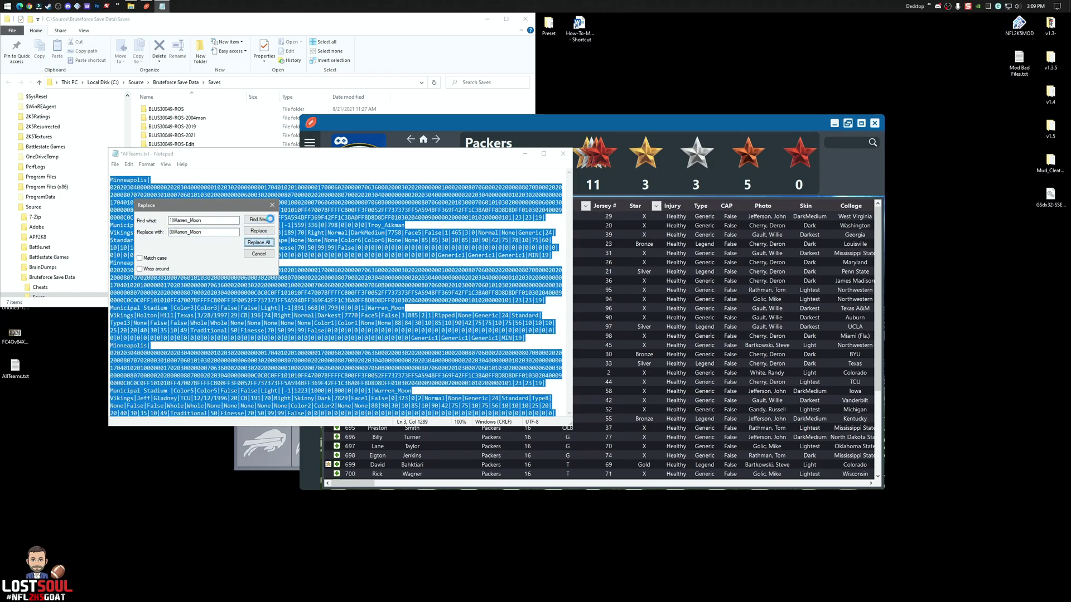
{"action": "left_click", "coordinate": [272, 205]}
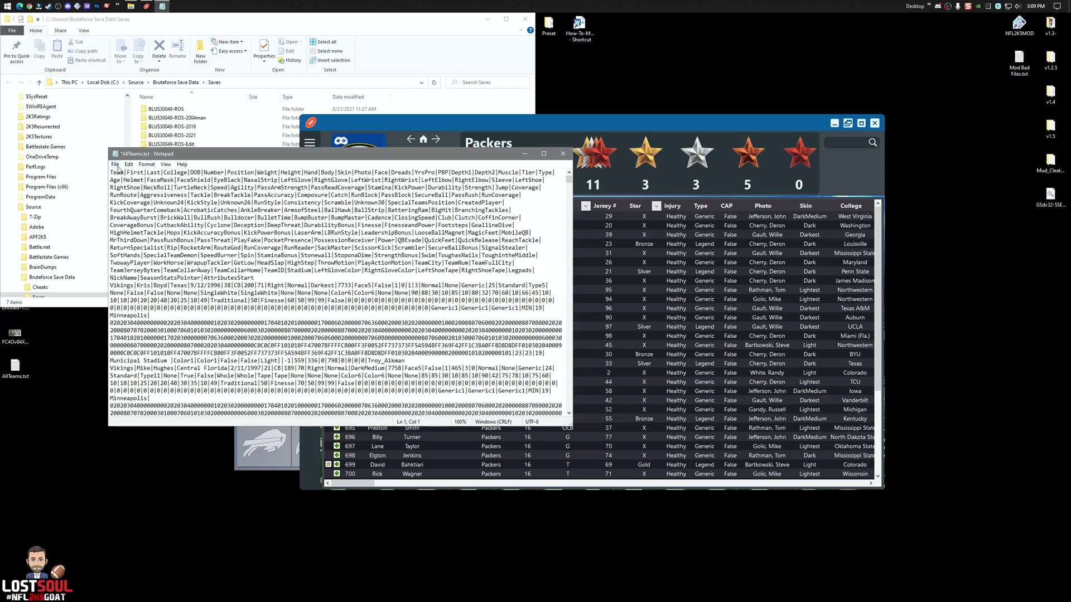
Save the edited AllTeams.txt and close it.
{"action": "left_click", "coordinate": [115, 164]}
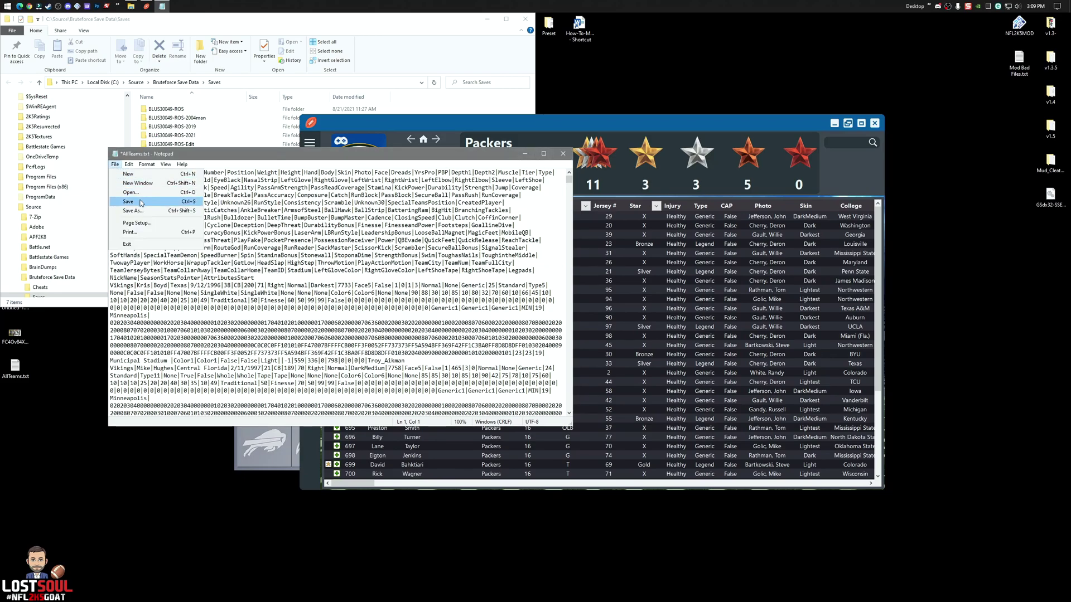
{"action": "left_click", "coordinate": [130, 203]}
{"action": "left_click", "coordinate": [563, 154]}
Import the edited AllTeams.txt from the Desktop as the roster, agreeing to update and save over the current one.
{"action": "left_click_drag", "start_coordinate": [424, 123], "coordinate": [362, 132]}
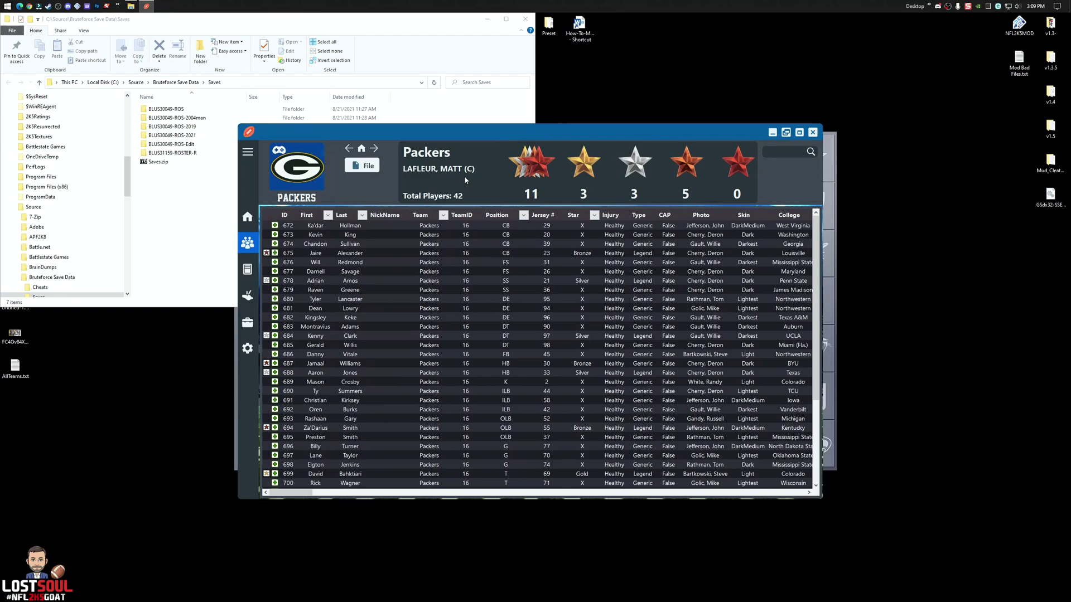
{"action": "left_click", "coordinate": [357, 172]}
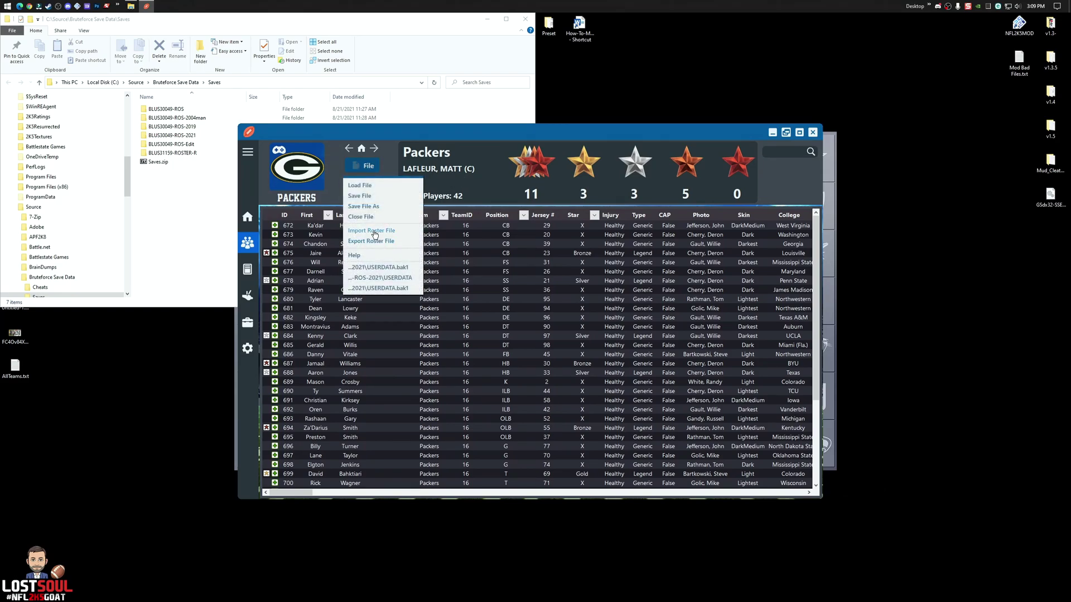
{"action": "mouse_move", "coordinate": [404, 235]}
{"action": "left_click", "coordinate": [436, 239]}
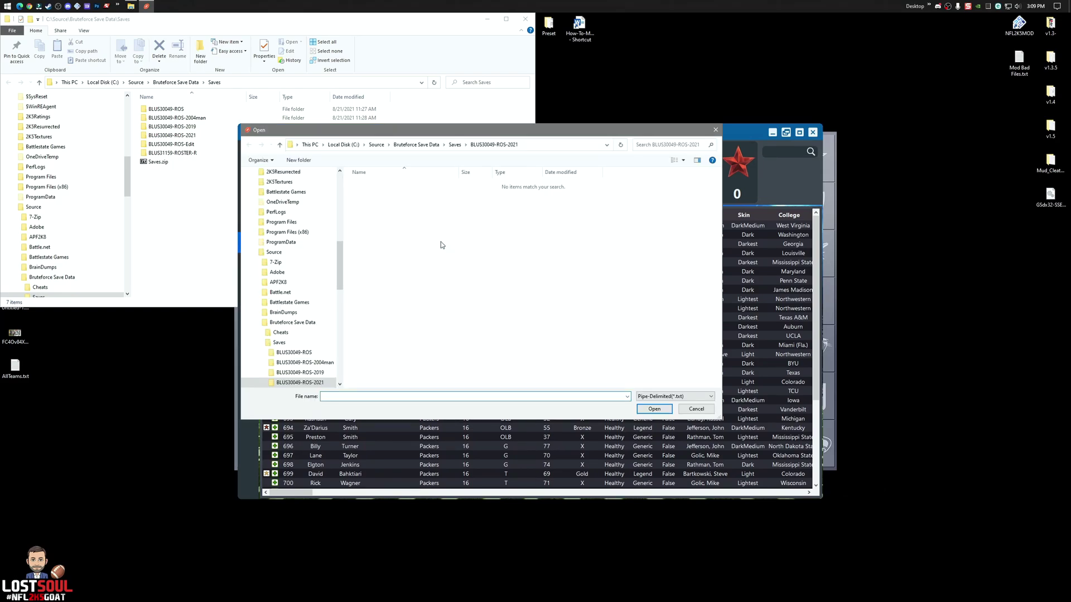
{"action": "left_click", "coordinate": [296, 144]}
{"action": "left_click", "coordinate": [303, 156]}
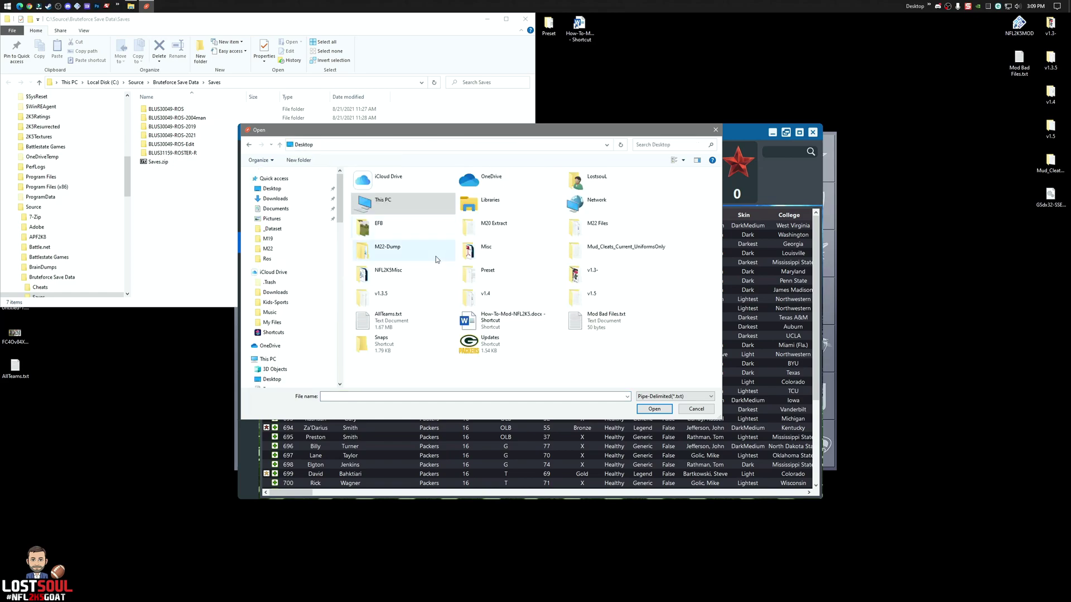
{"action": "double_click", "coordinate": [382, 341]}
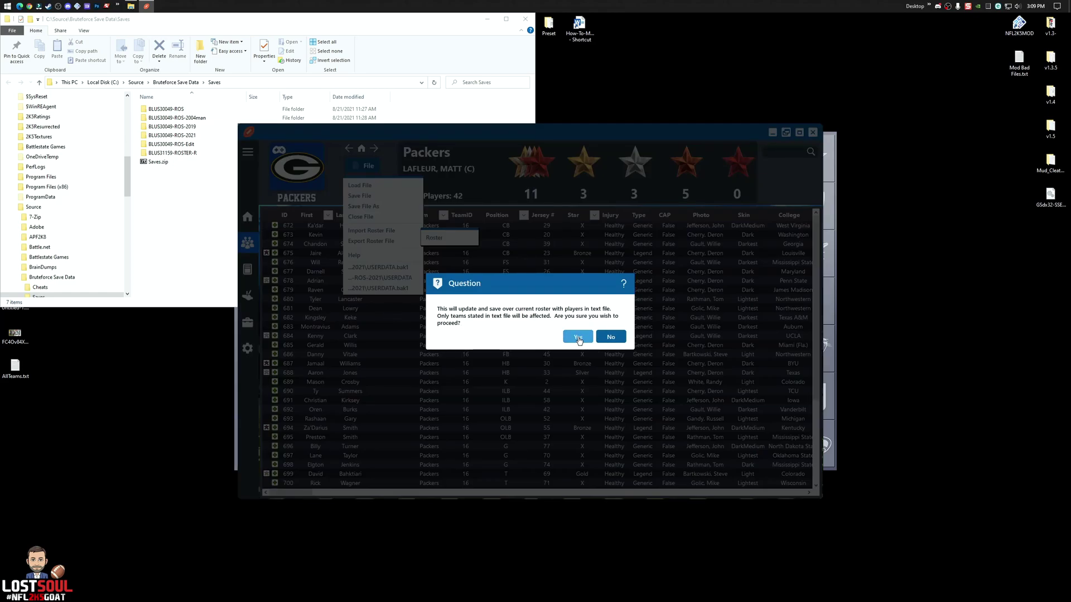
{"action": "left_click", "coordinate": [578, 338]}
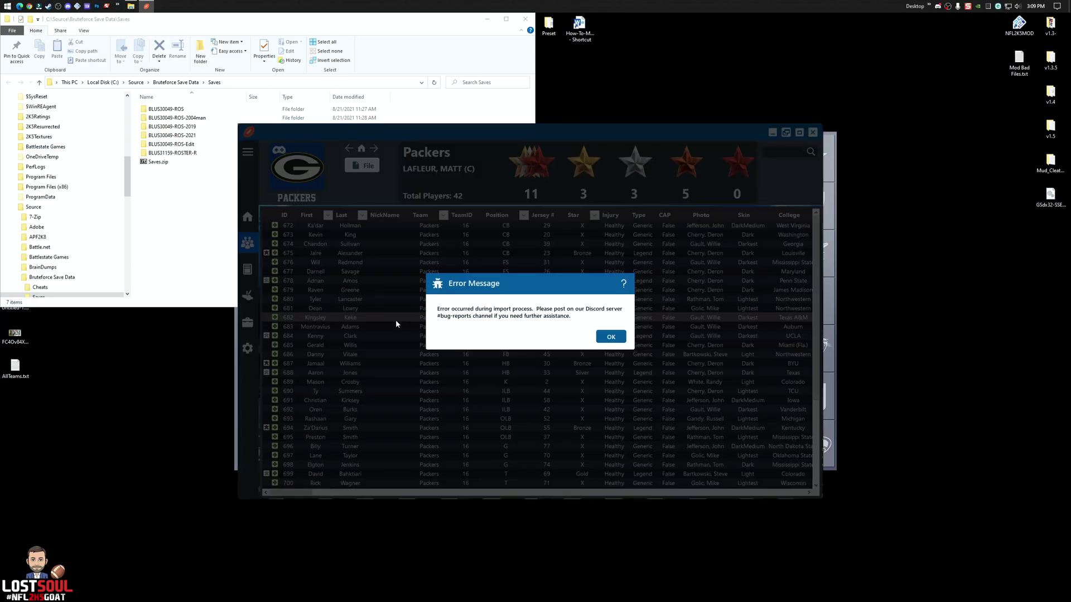
{"action": "left_click", "coordinate": [610, 338]}
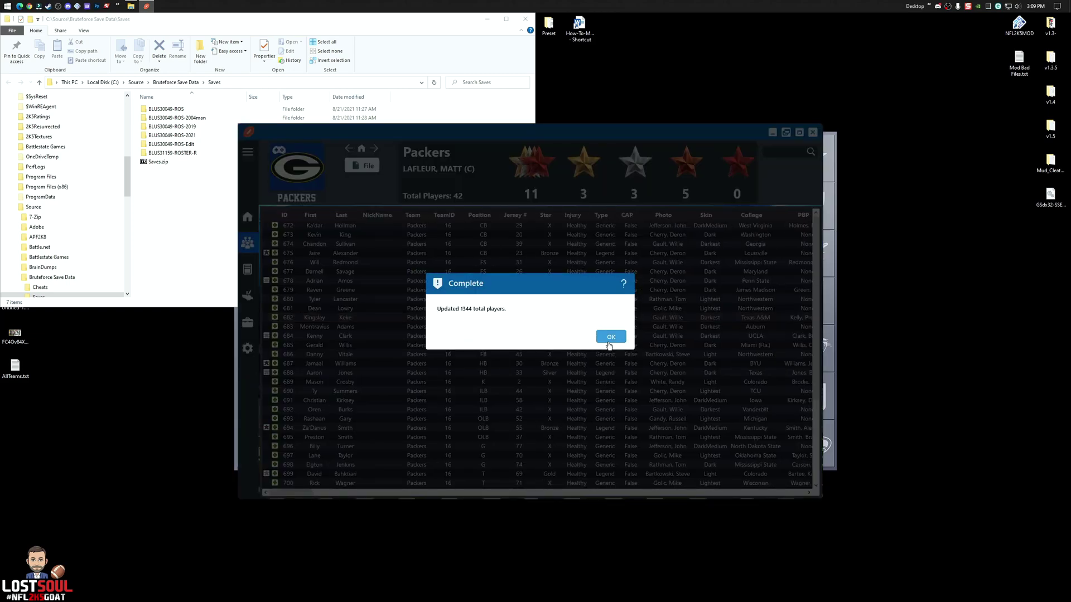
{"action": "left_click", "coordinate": [609, 338]}
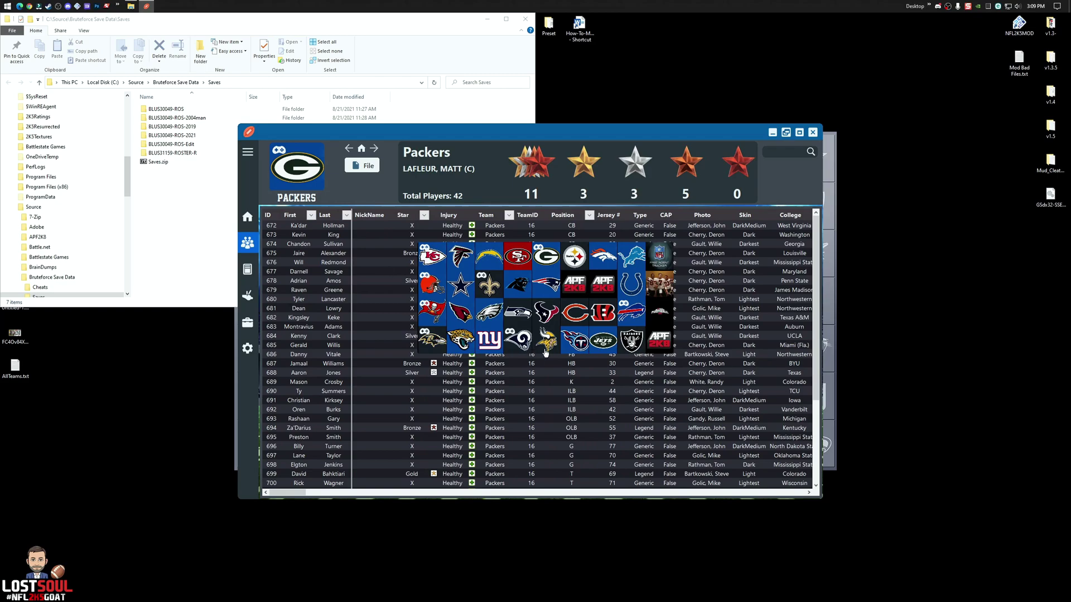
Open the Vikings roster and review the attributes of its first cornerback, Kris Boyd, then return to the team's player list.
{"action": "left_click", "coordinate": [546, 343]}
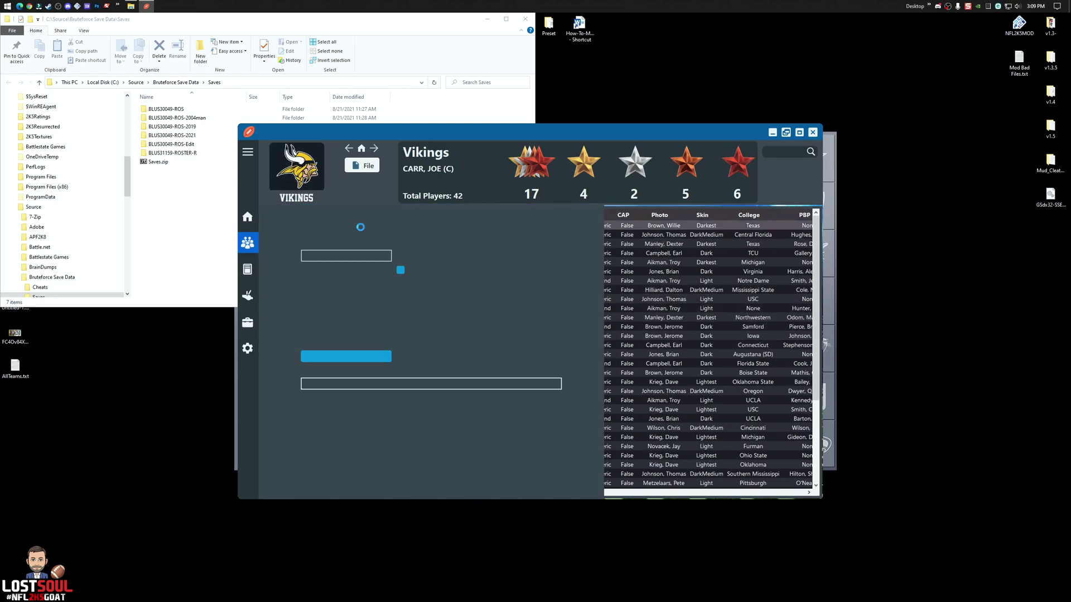
{"action": "scroll", "coordinate": [591, 429], "scroll_direction": "down", "scroll_amount": 10}
{"action": "scroll", "coordinate": [591, 429], "scroll_direction": "down", "scroll_amount": 15}
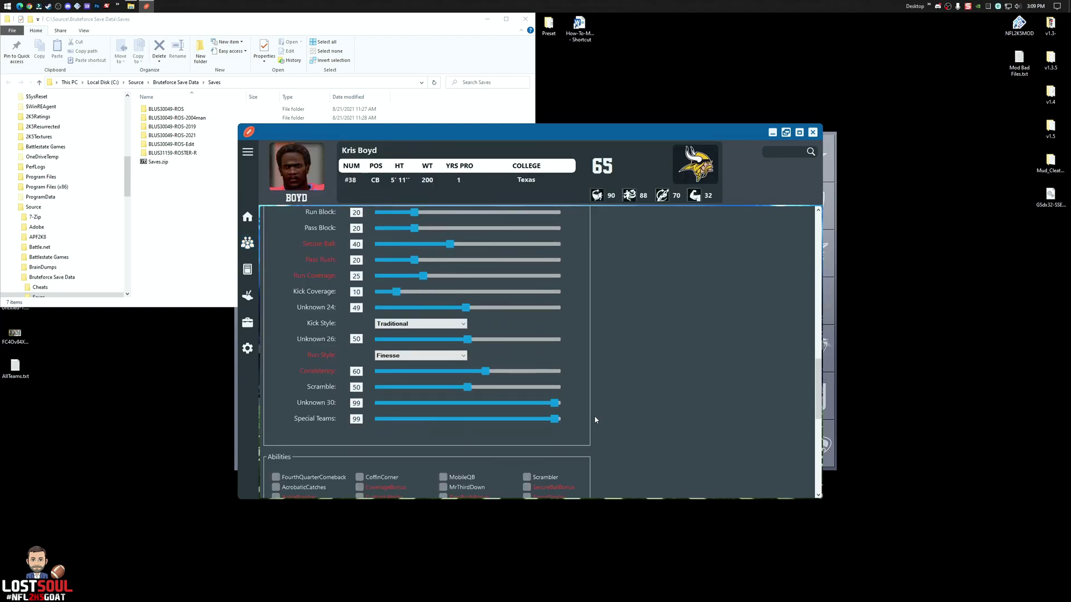
{"action": "scroll", "coordinate": [443, 380], "scroll_direction": "up", "scroll_amount": 15}
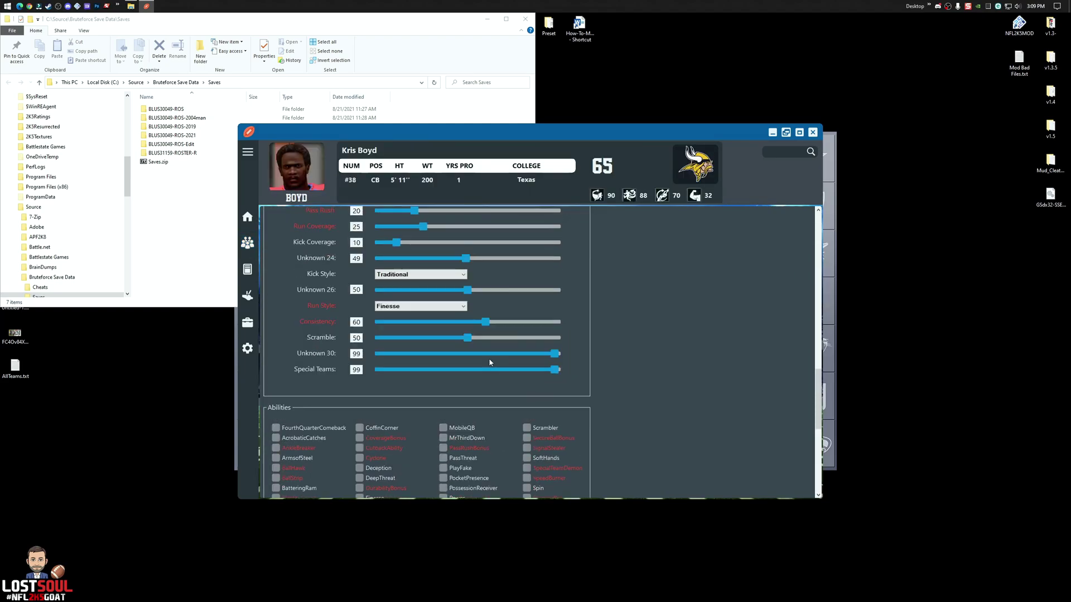
{"action": "left_click", "coordinate": [247, 243]}
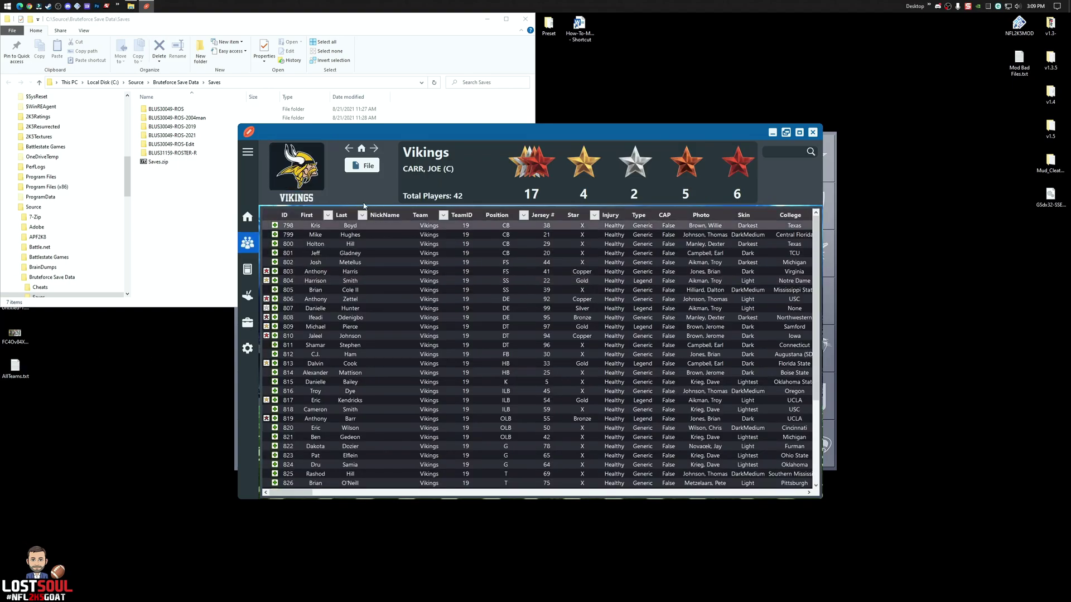
Switch to the Packers and export the current team's roster to the Desktop.
{"action": "left_click", "coordinate": [287, 173]}
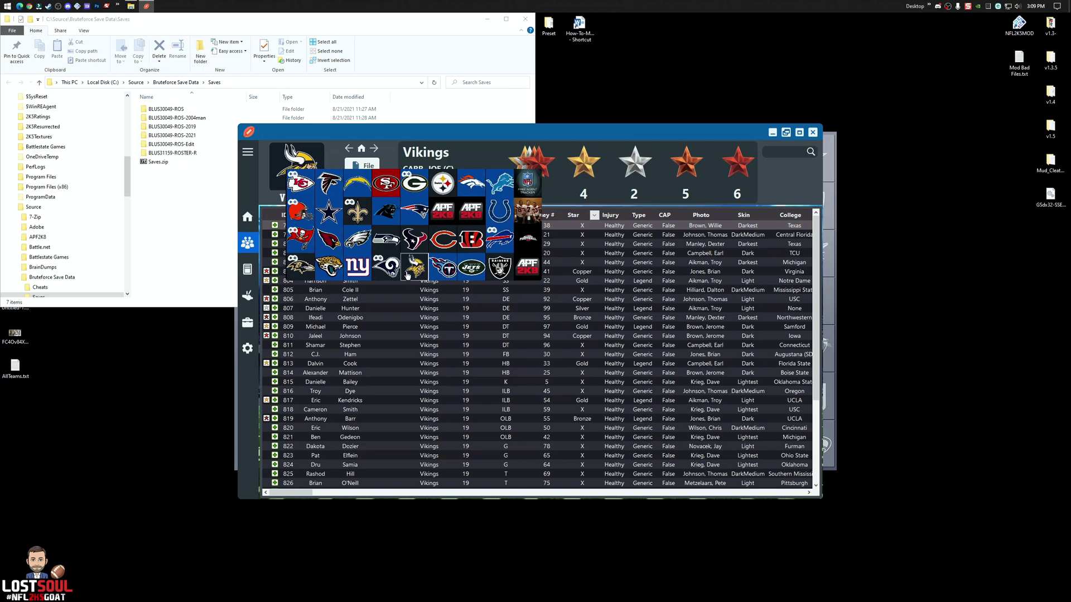
{"action": "left_click", "coordinate": [421, 261]}
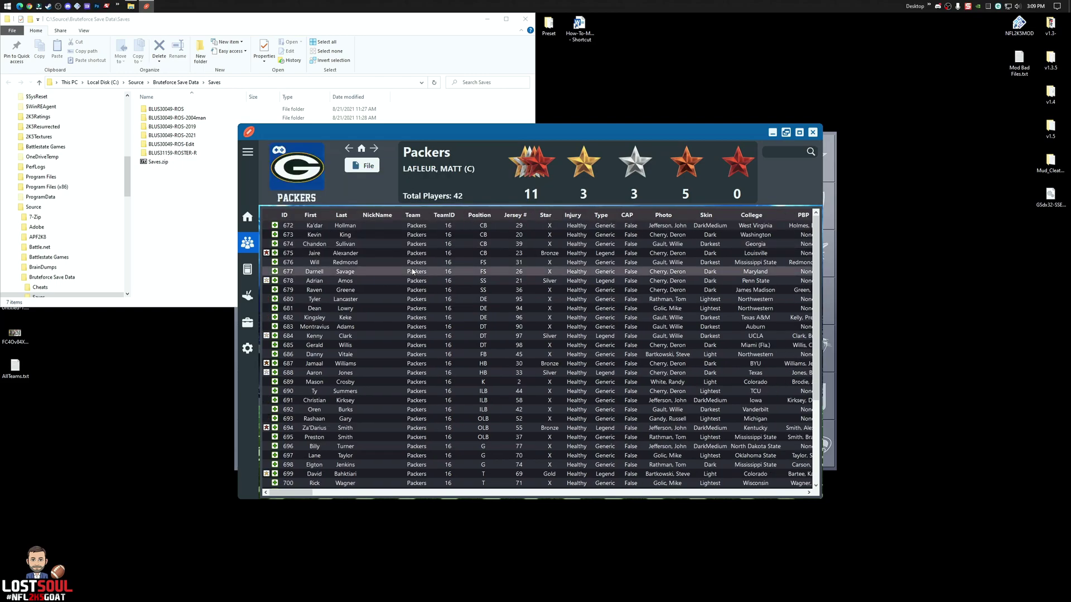
{"action": "scroll", "coordinate": [390, 340], "scroll_direction": "down", "scroll_amount": 5}
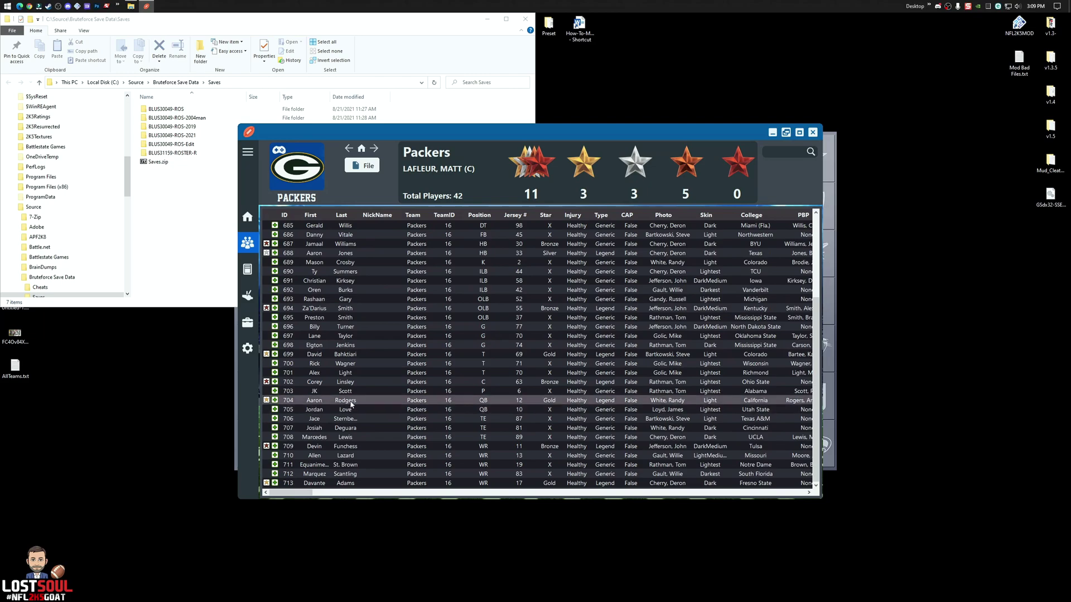
{"action": "left_click", "coordinate": [366, 167]}
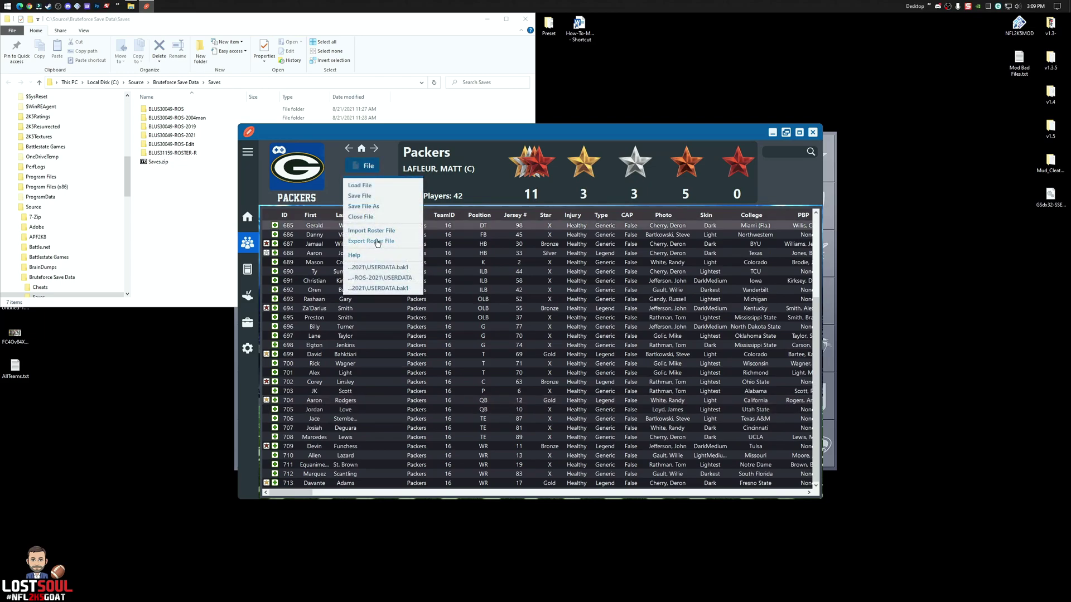
{"action": "mouse_move", "coordinate": [376, 242]}
{"action": "left_click", "coordinate": [442, 248]}
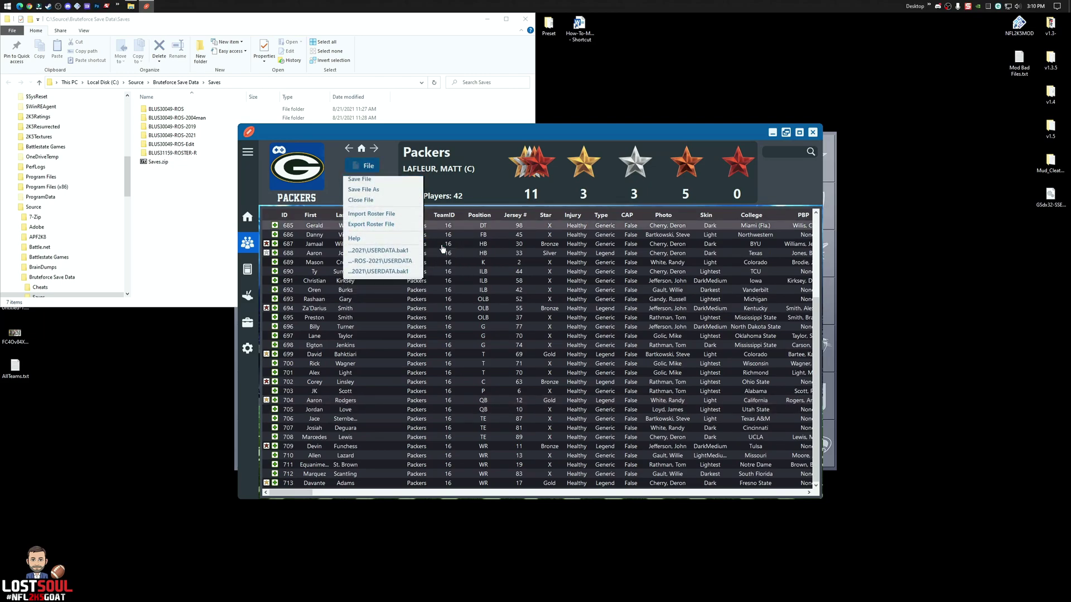
{"action": "left_click", "coordinate": [590, 439]}
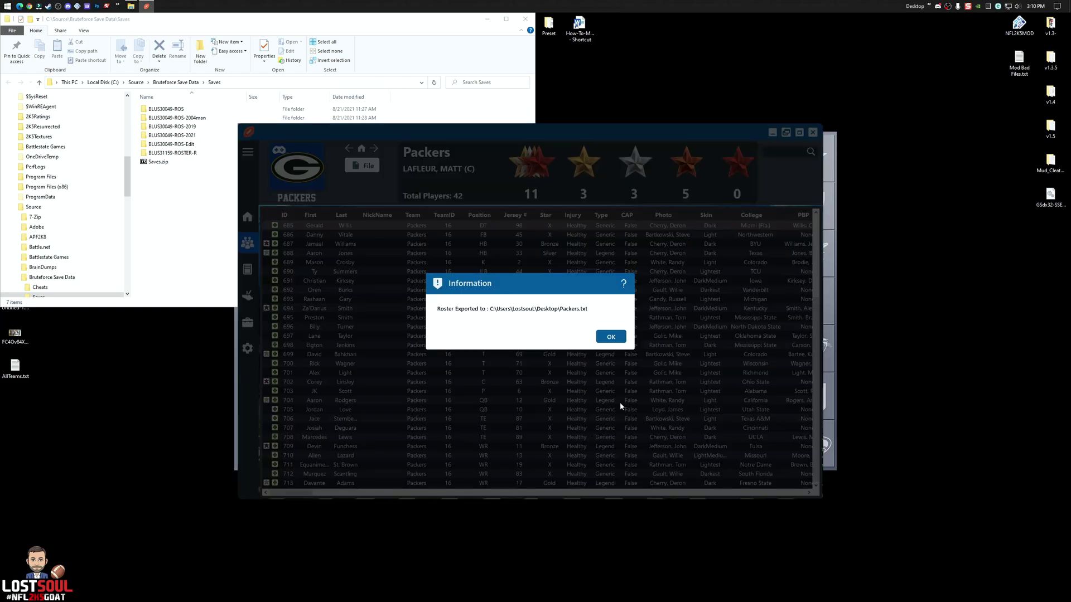
{"action": "left_click", "coordinate": [611, 337]}
Switch to the Rams and export the current team's roster to the Desktop.
{"action": "left_click", "coordinate": [301, 173]}
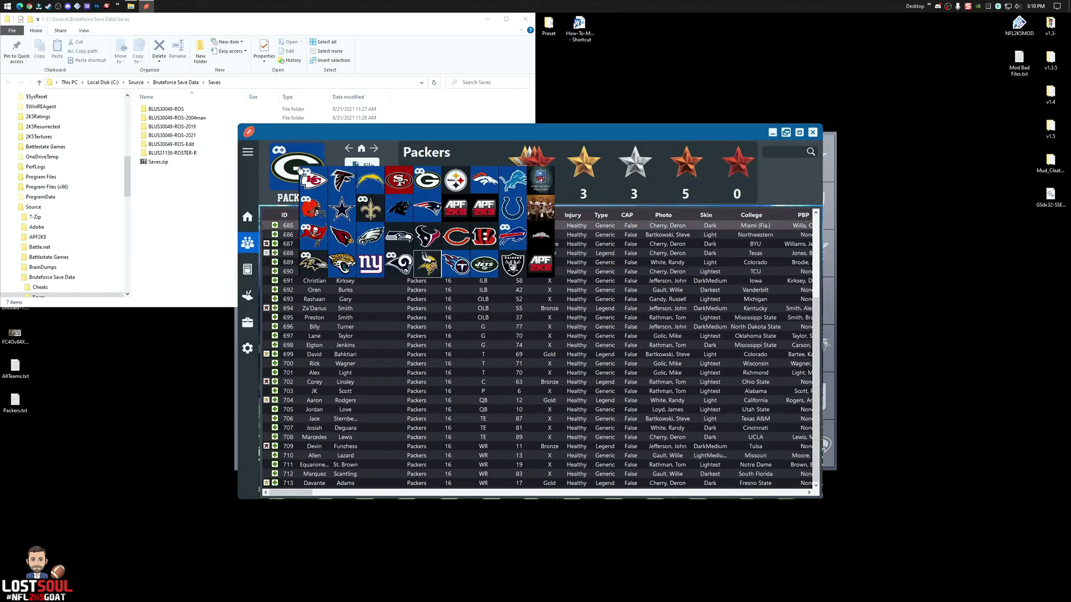
{"action": "left_click", "coordinate": [401, 272]}
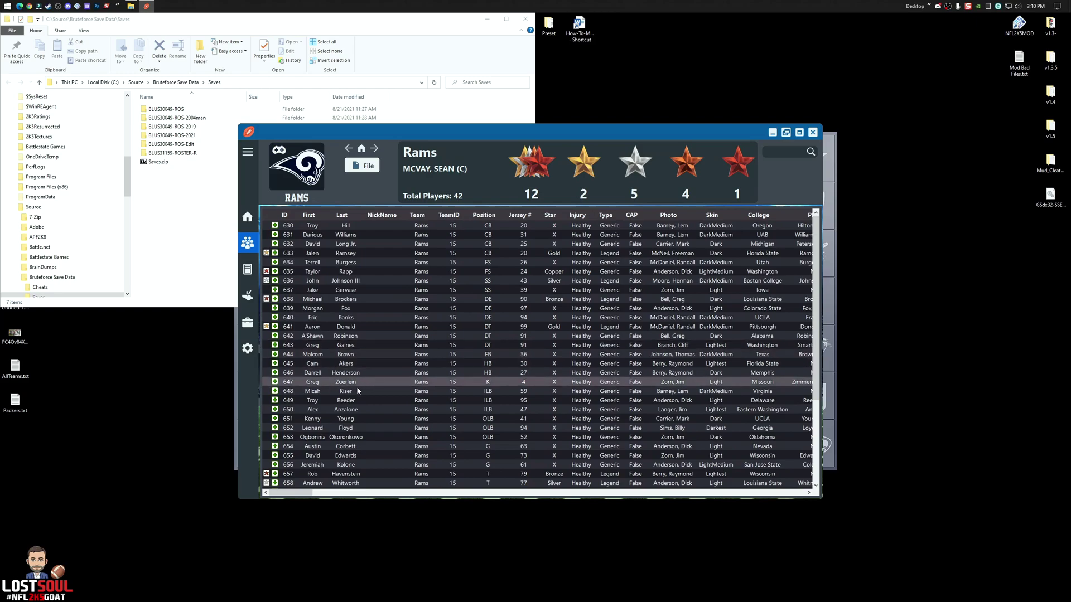
{"action": "scroll", "coordinate": [410, 335], "scroll_direction": "up", "scroll_amount": 5}
{"action": "left_click", "coordinate": [369, 167]}
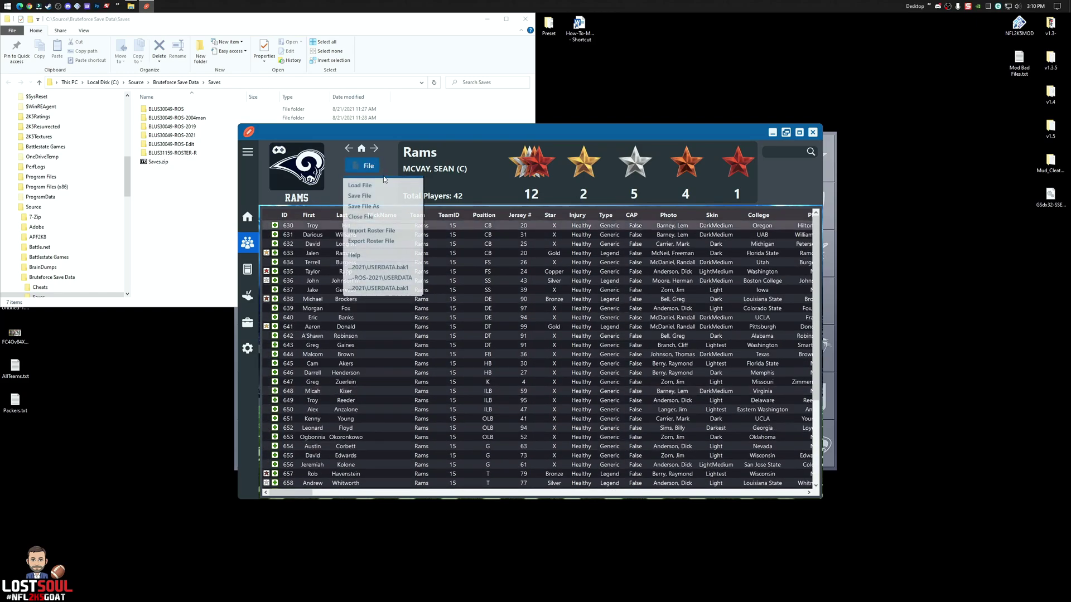
{"action": "mouse_move", "coordinate": [375, 242]}
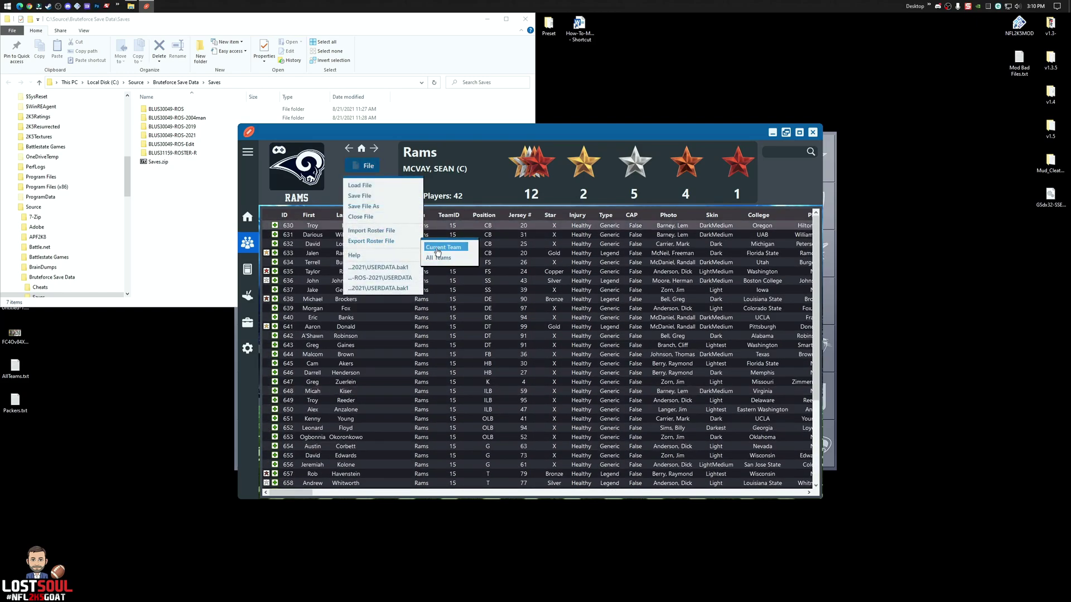
{"action": "left_click", "coordinate": [451, 251]}
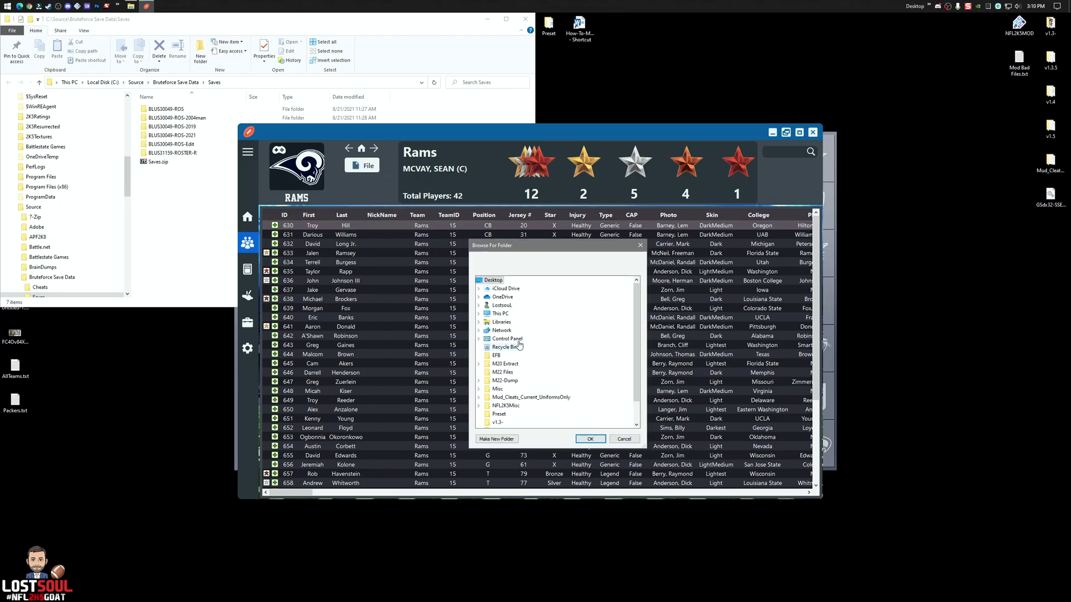
{"action": "left_click", "coordinate": [590, 442]}
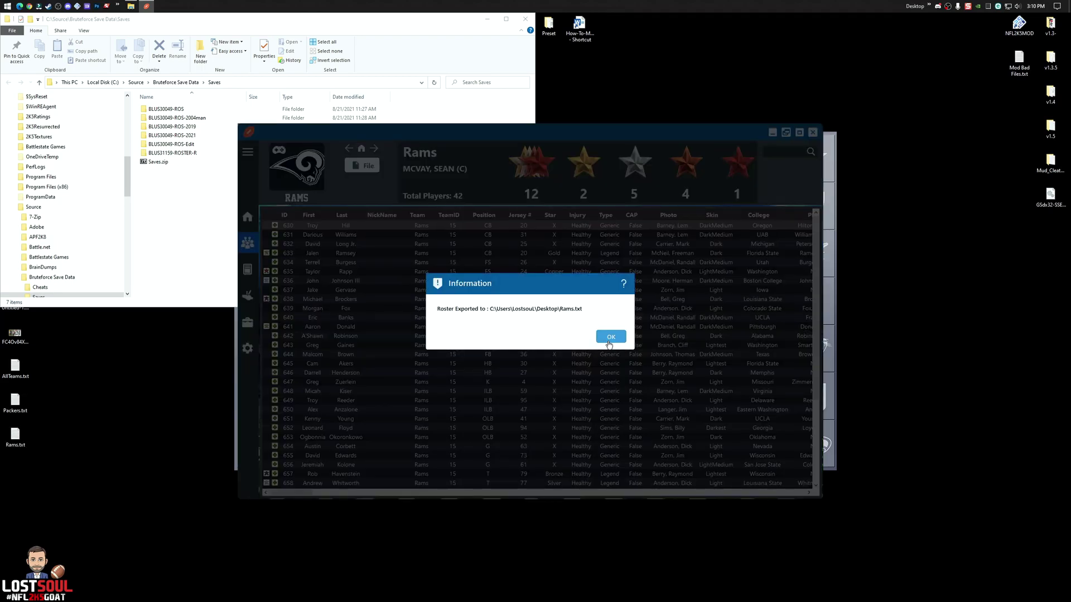
{"action": "left_click", "coordinate": [610, 336]}
Switch to Excel, open Packers.txt and Rams.txt, and arrange the two workbooks side by side.
{"action": "left_click_drag", "start_coordinate": [509, 136], "coordinate": [487, 139]}
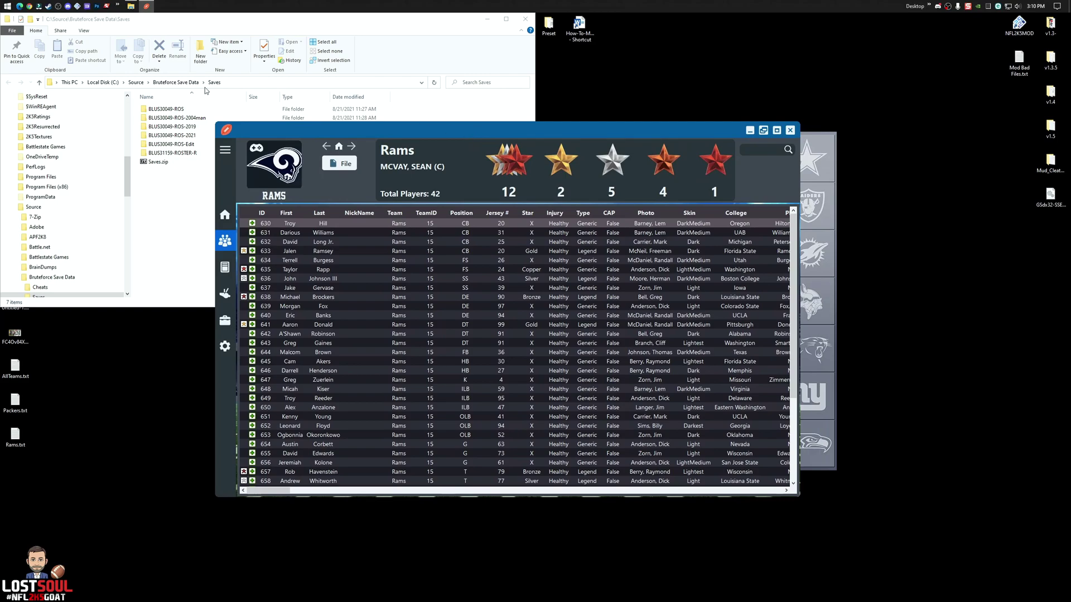
{"action": "left_click", "coordinate": [13, 8]}
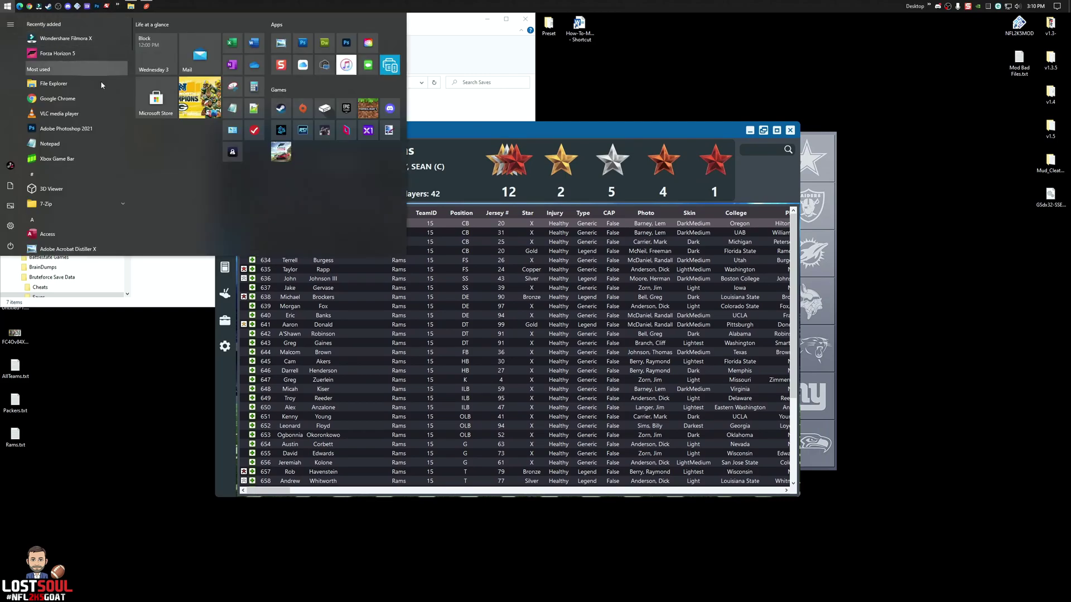
{"action": "left_click", "coordinate": [233, 42]}
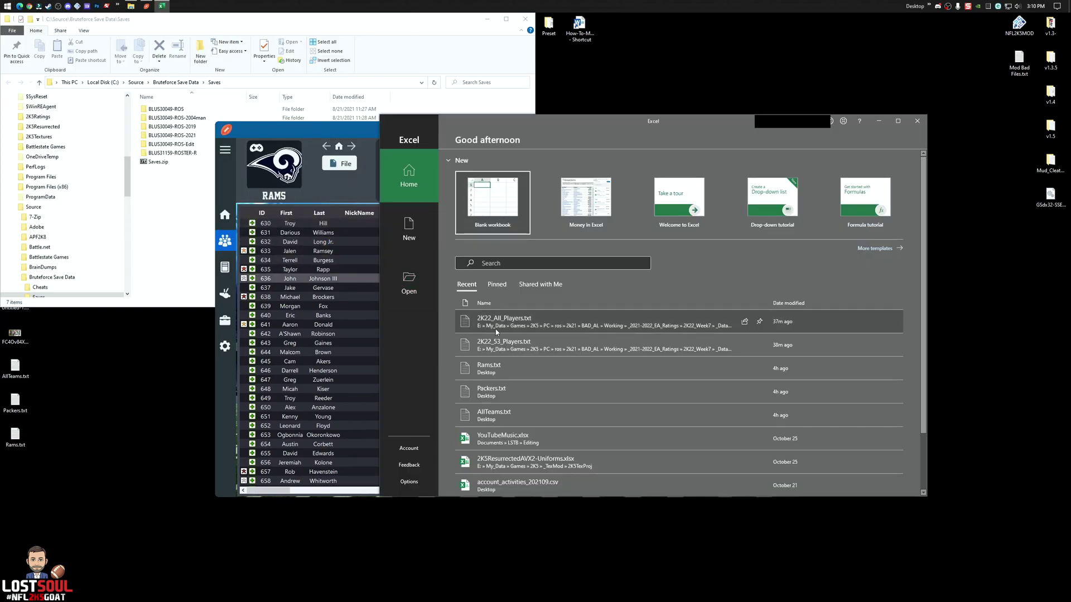
{"action": "left_click", "coordinate": [502, 199]}
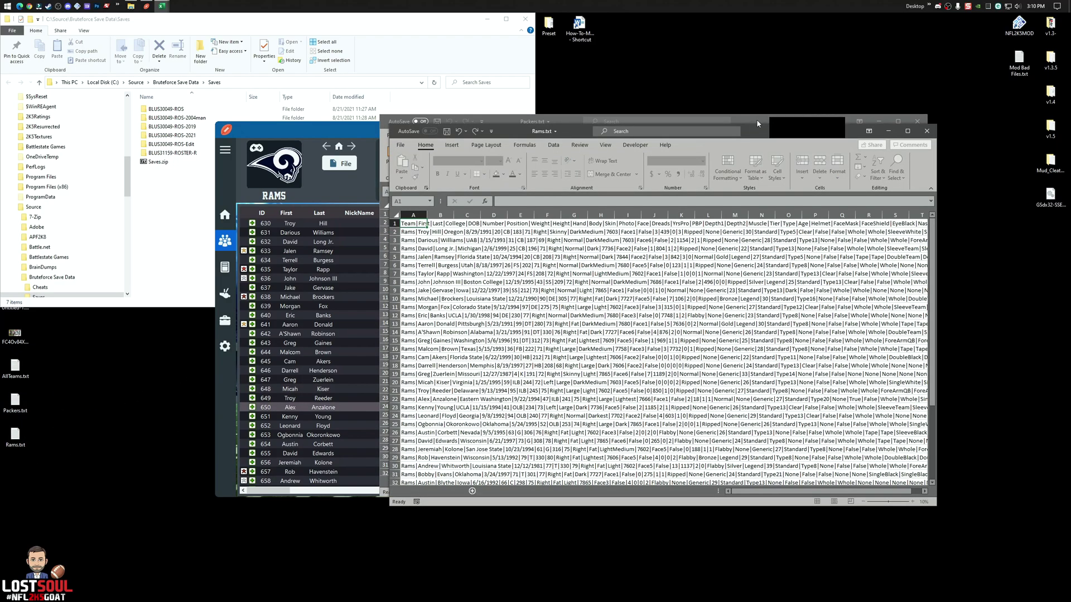
{"action": "left_click_drag", "start_coordinate": [765, 135], "coordinate": [1070, 134]}
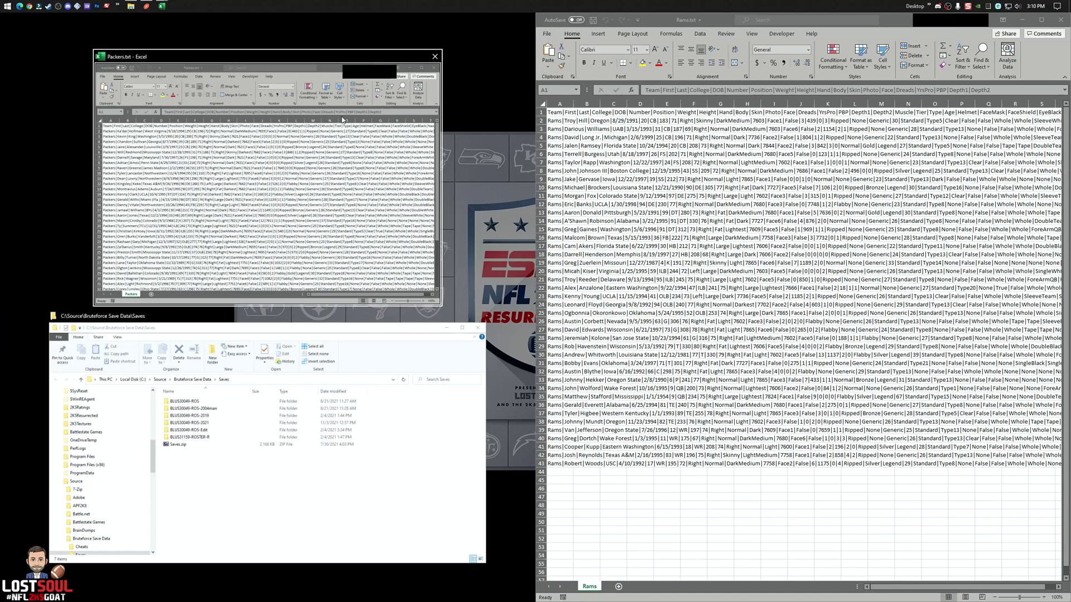
{"action": "left_click", "coordinate": [326, 150]}
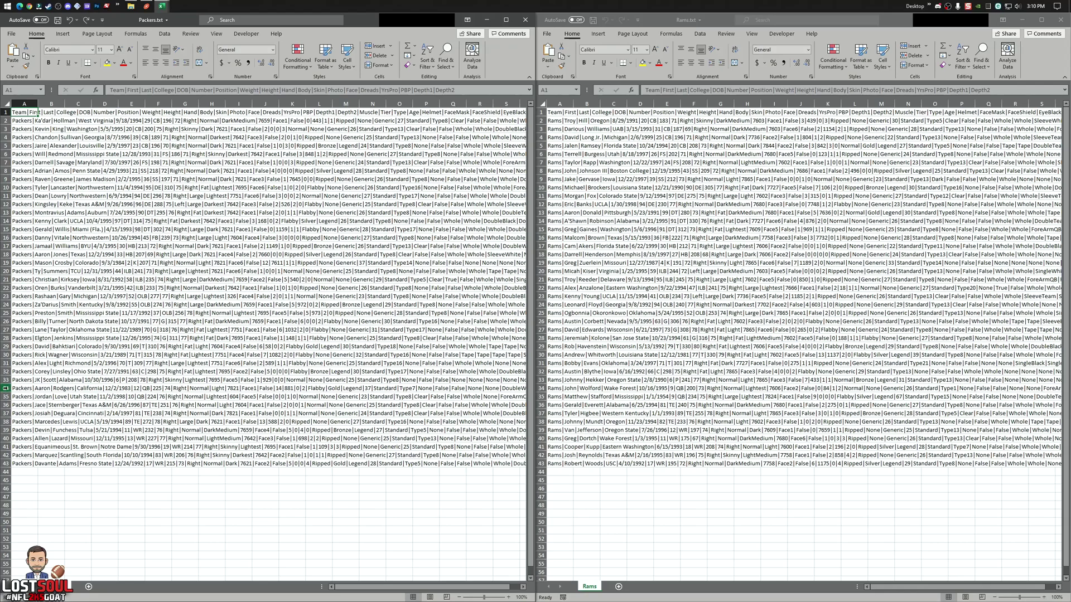
Cut Aaron Rodgers' row 34 from Packers.txt and insert it above Matthew Stafford's row 35 in Rams.txt.
{"action": "right_click", "coordinate": [6, 389]}
{"action": "left_click", "coordinate": [29, 395]}
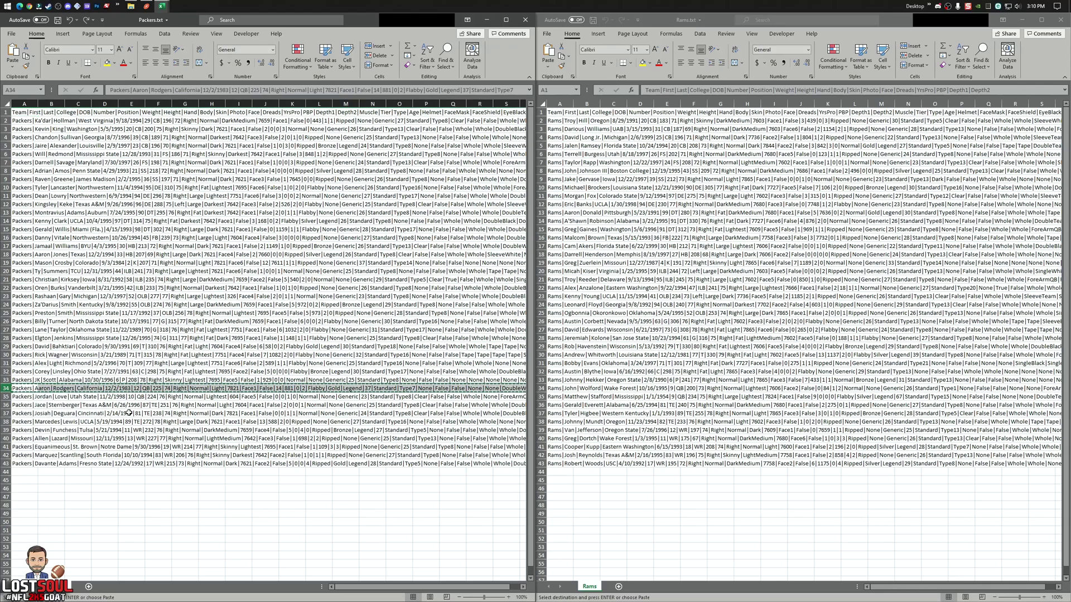
{"action": "left_click", "coordinate": [545, 397]}
{"action": "right_click", "coordinate": [546, 397]}
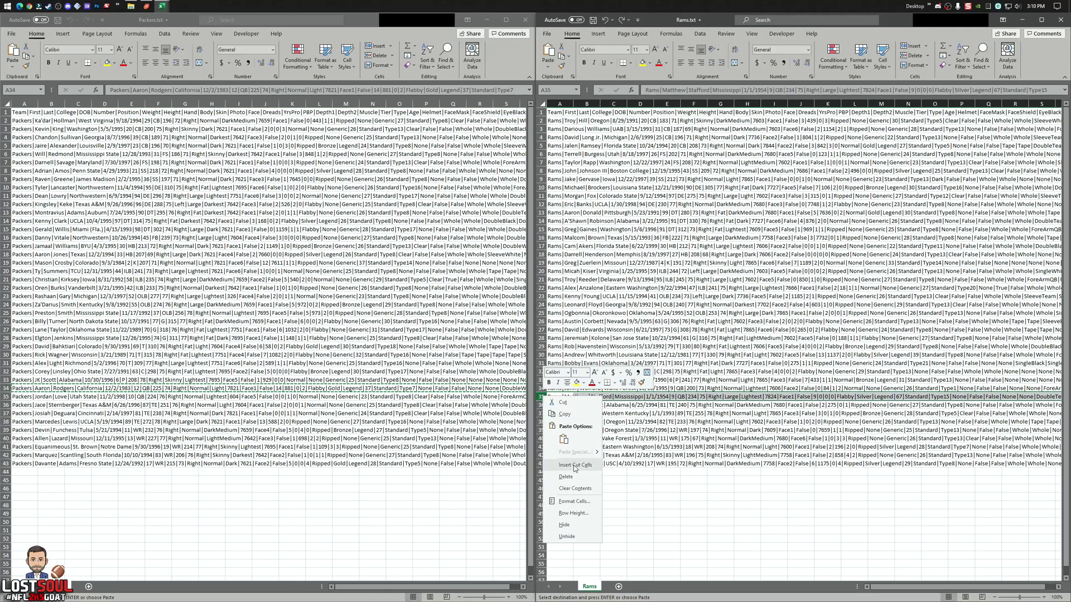
{"action": "left_click", "coordinate": [575, 465]}
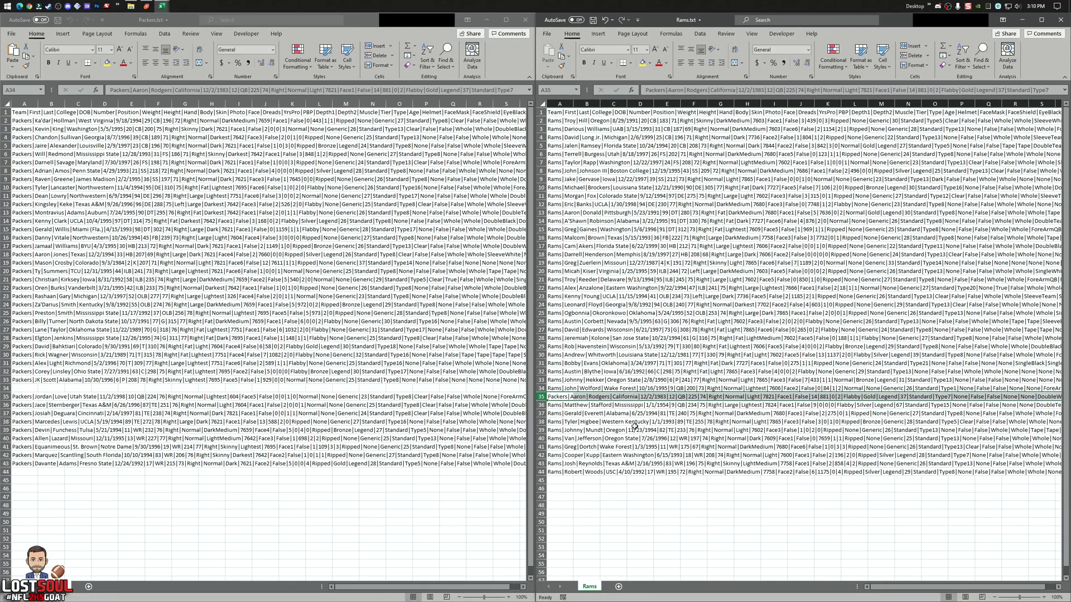
Cut Matthew Stafford's row 36 from Rams.txt and insert it at row 34 of Packers.txt.
{"action": "left_click", "coordinate": [540, 406]}
{"action": "right_click", "coordinate": [539, 405]}
{"action": "left_click", "coordinate": [566, 415]}
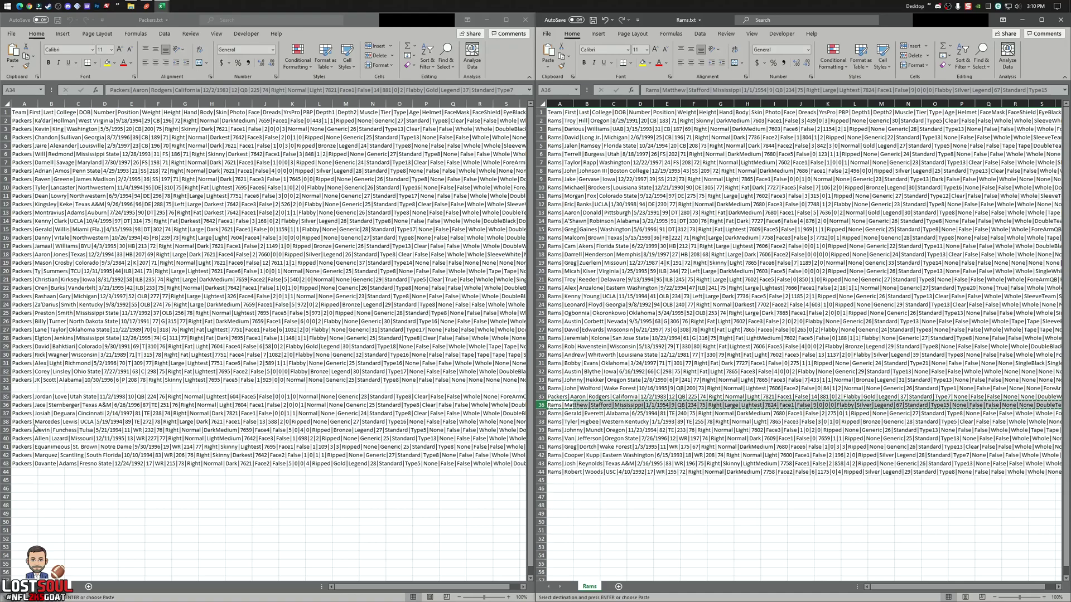
{"action": "left_click", "coordinate": [7, 389]}
{"action": "right_click", "coordinate": [8, 388]}
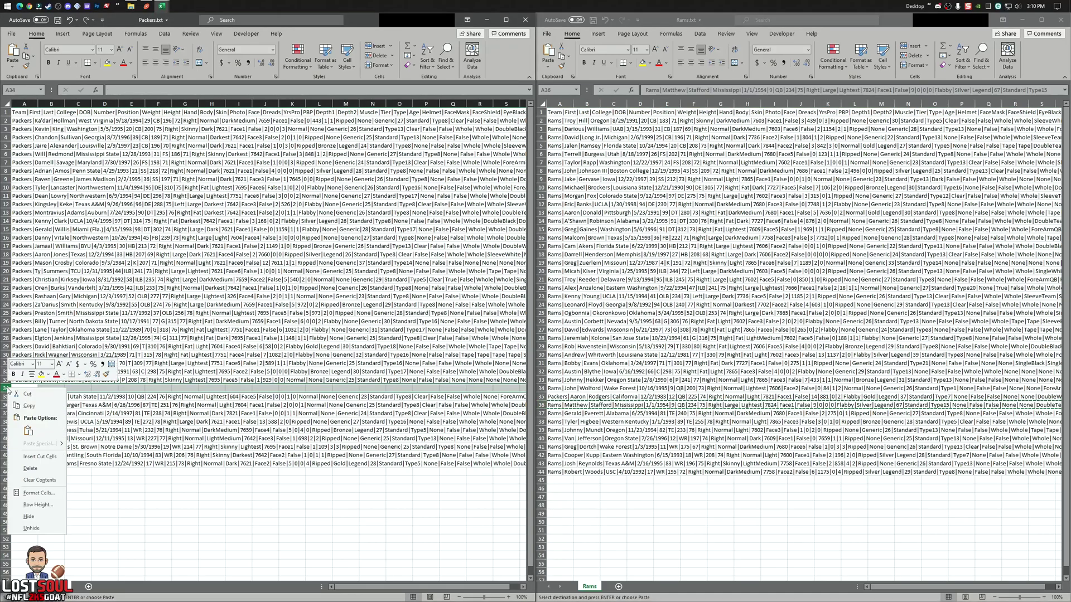
{"action": "left_click", "coordinate": [41, 460]}
Delete the emptied rows: row 35 in Packers.txt and row 36 in Rams.txt.
{"action": "left_click", "coordinate": [8, 397]}
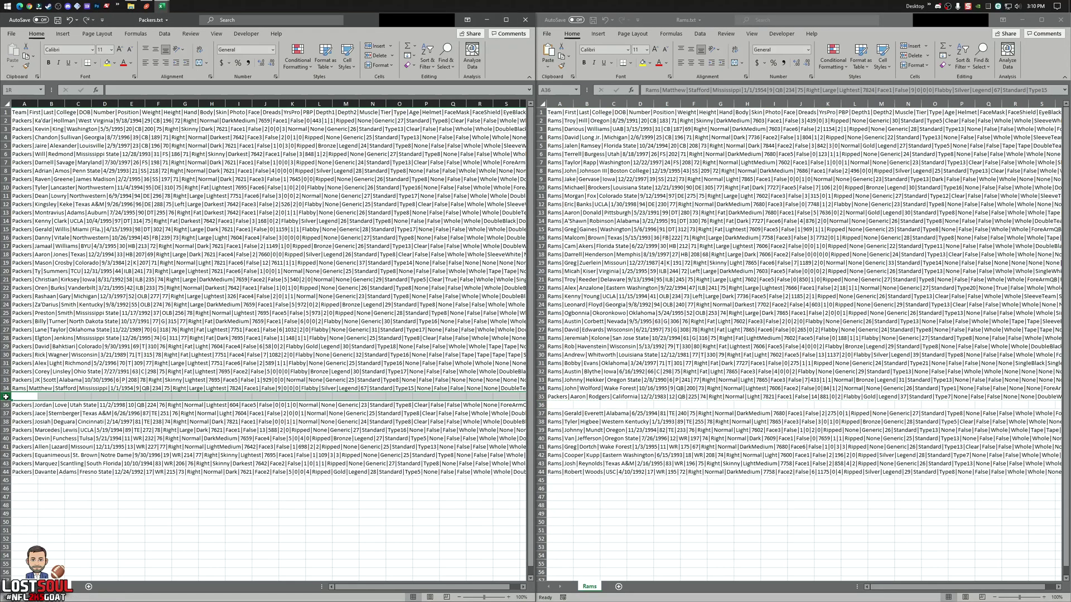
{"action": "right_click", "coordinate": [8, 397]}
{"action": "left_click", "coordinate": [22, 406]}
{"action": "left_click", "coordinate": [539, 405]}
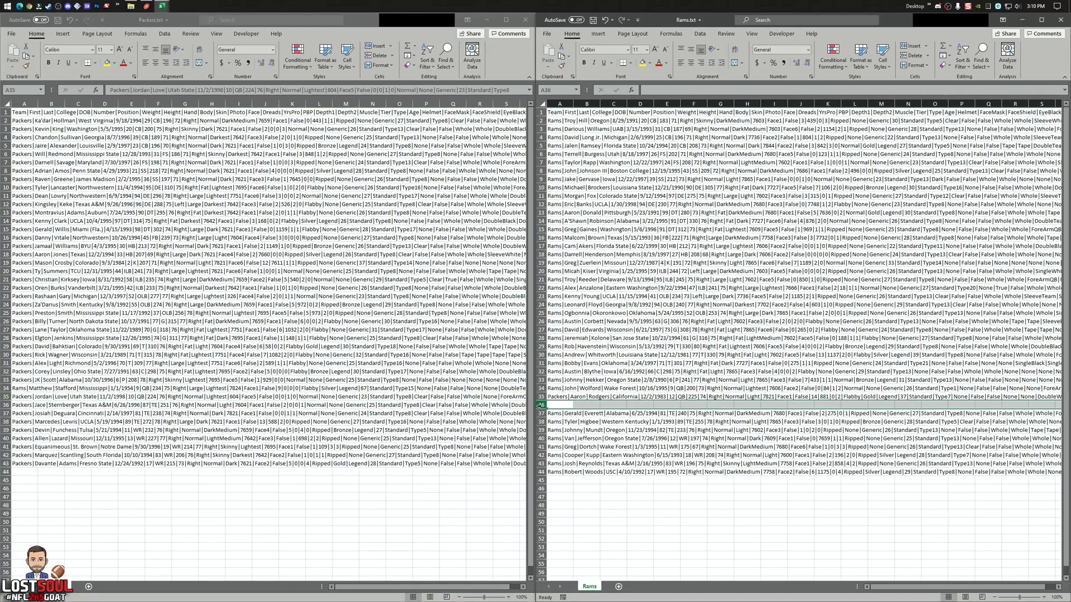
{"action": "key", "text": "ctrl+minus"}
Copy the team name Rams from row 34 over Packers in Aaron Rodgers' row 35, and save Rams.txt.
{"action": "left_click", "coordinate": [558, 389]}
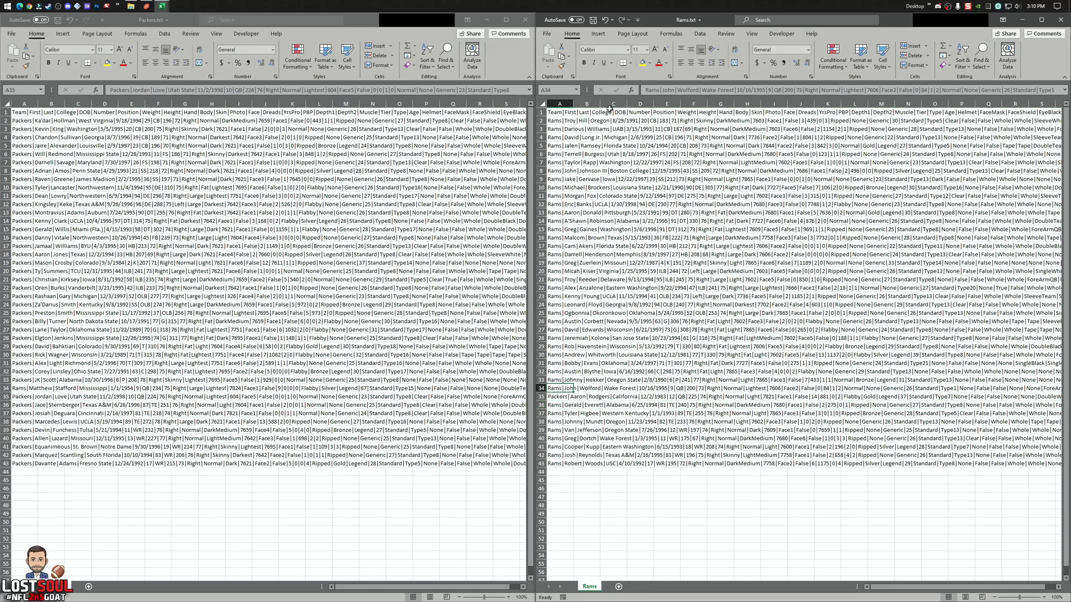
{"action": "double_click", "coordinate": [650, 89]}
{"action": "key", "text": "ctrl+c"}
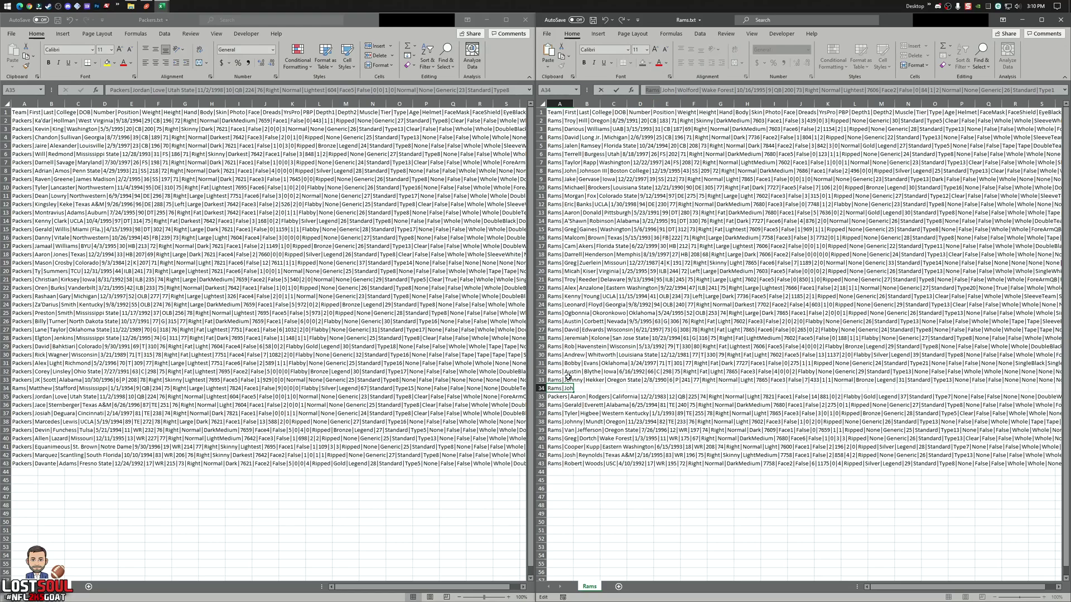
{"action": "left_click", "coordinate": [589, 381]}
{"action": "left_click", "coordinate": [558, 397]}
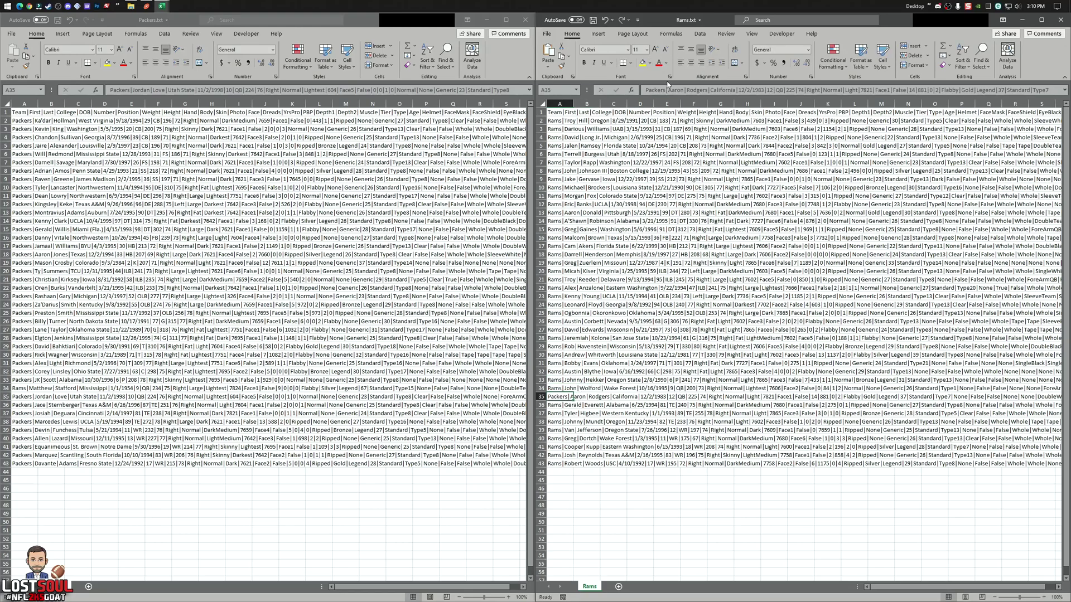
{"action": "double_click", "coordinate": [653, 90]}
{"action": "key", "text": "ctrl+v"}
{"action": "left_click", "coordinate": [667, 205]}
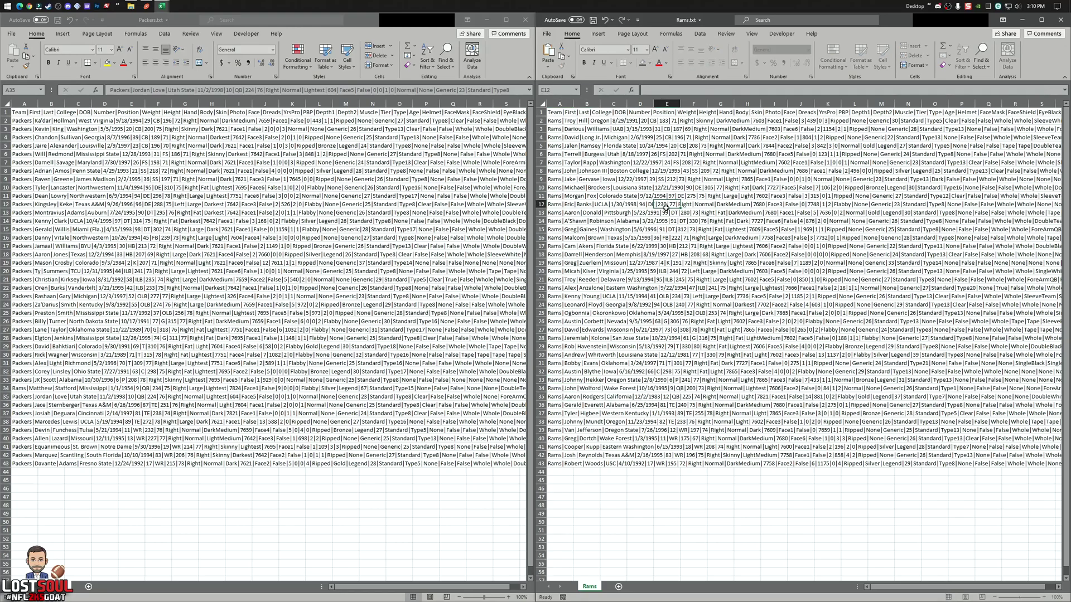
{"action": "left_click", "coordinate": [592, 20]}
Copy the team name Packers from row 33 over Rams in Matthew Stafford's row 34, and save Packers.txt.
{"action": "left_click", "coordinate": [51, 412]}
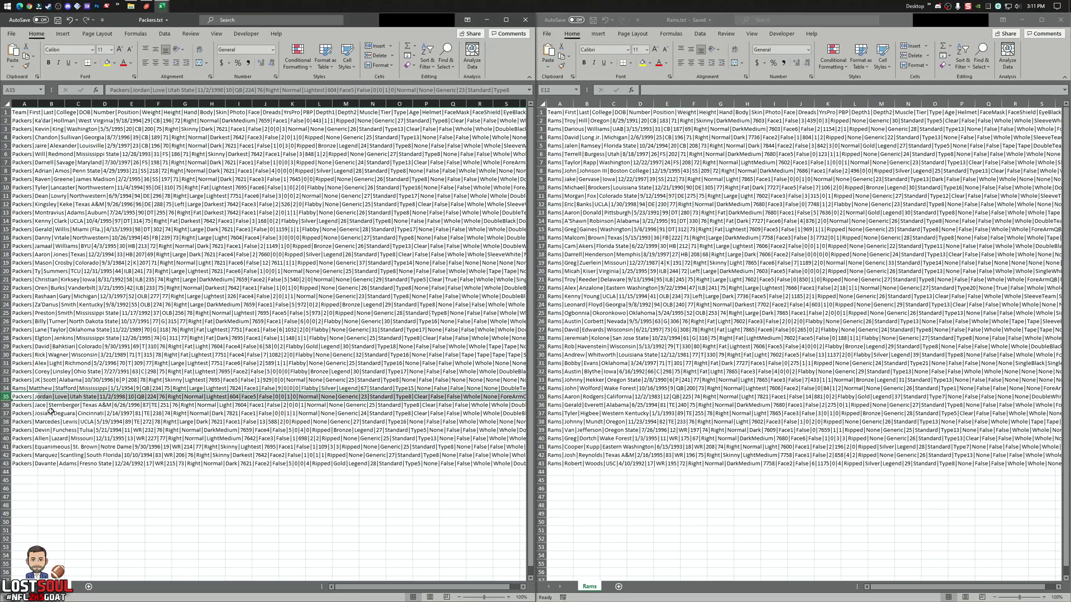
{"action": "left_click", "coordinate": [23, 380]}
{"action": "double_click", "coordinate": [116, 90]}
{"action": "key", "text": "ctrl+c"}
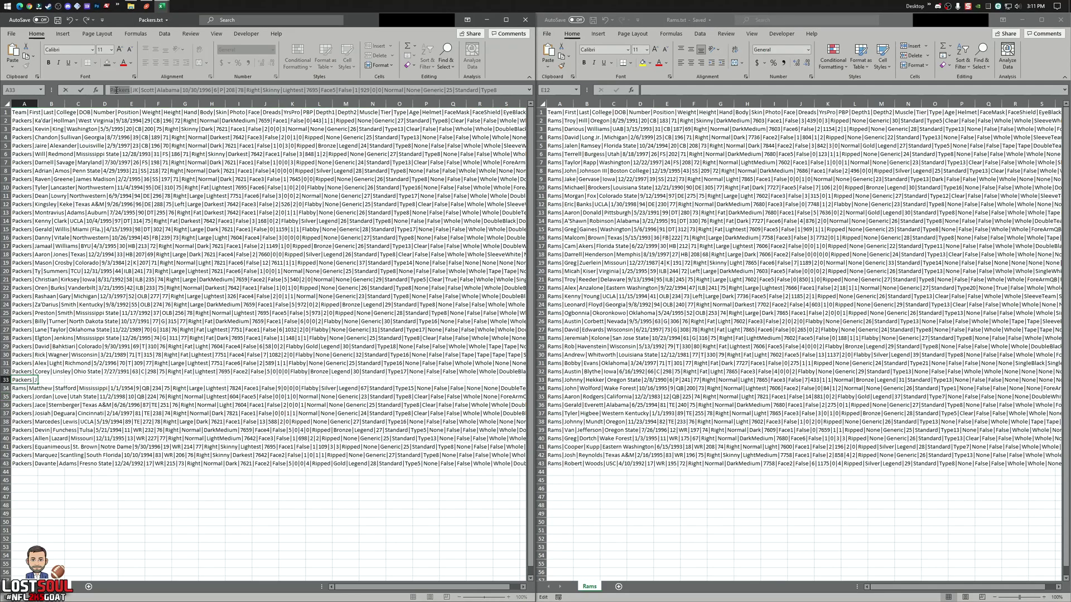
{"action": "left_click", "coordinate": [14, 389]}
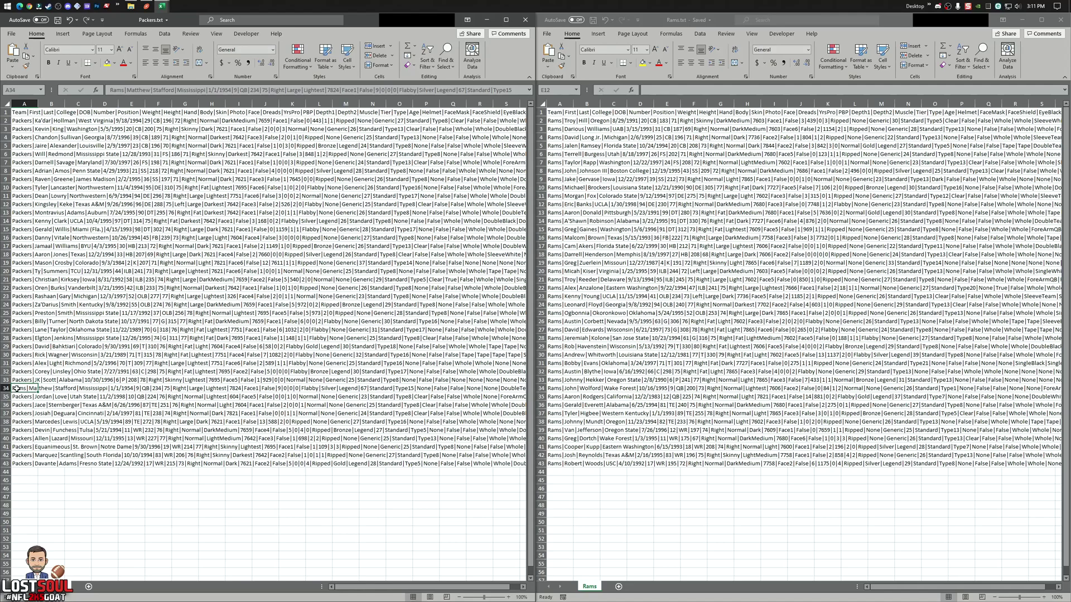
{"action": "double_click", "coordinate": [116, 90]}
{"action": "key", "text": "ctrl+v"}
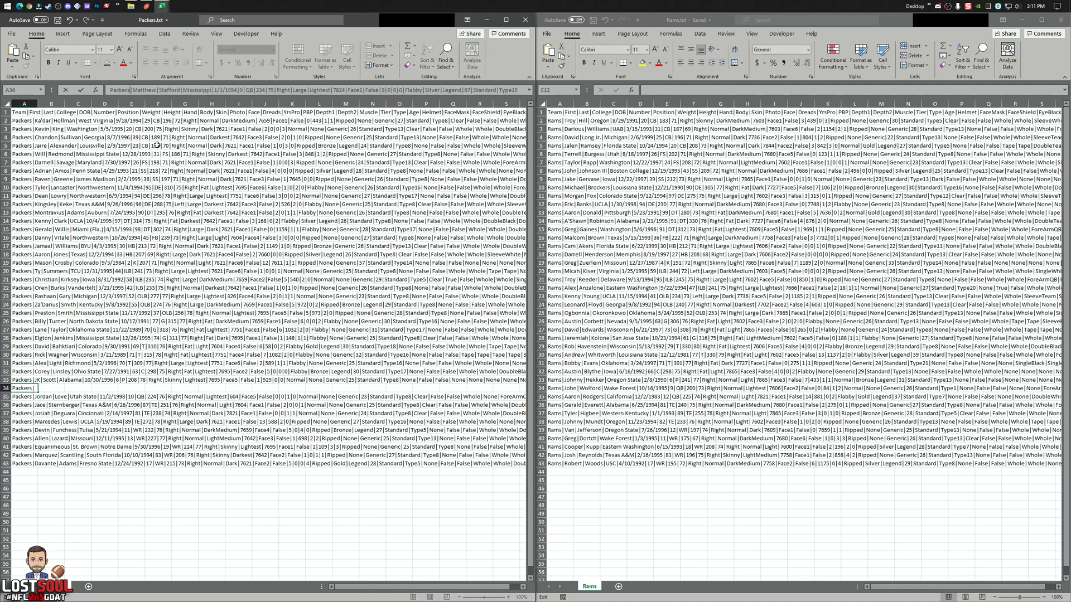
{"action": "left_click", "coordinate": [57, 20]}
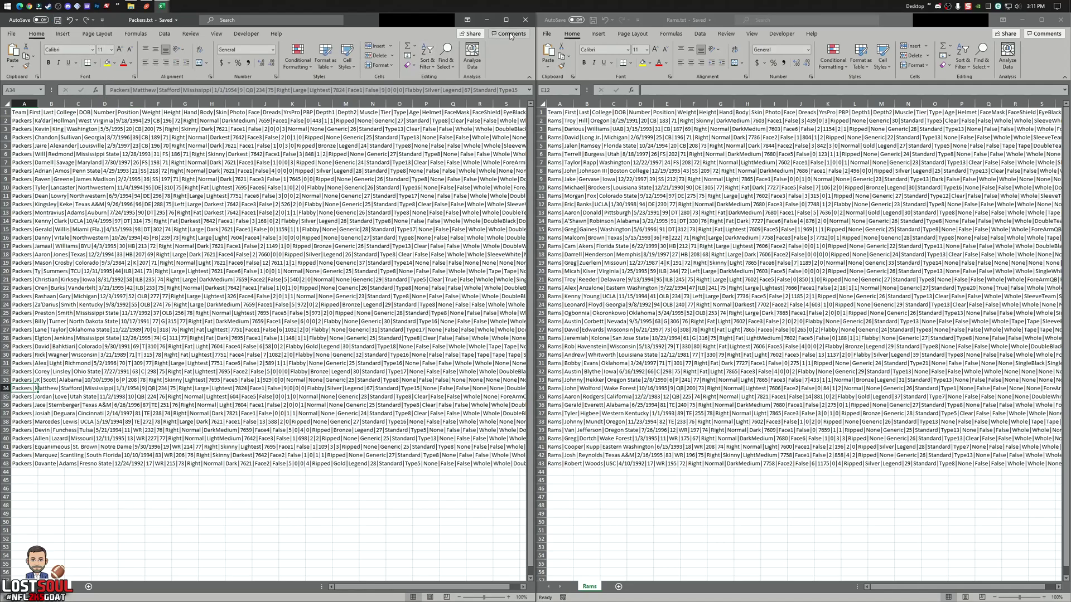
Close the Packers and Rams files in Excel and return to the Rams player list in the roster editor.
{"action": "left_click", "coordinate": [524, 20]}
{"action": "left_click", "coordinate": [1060, 19]}
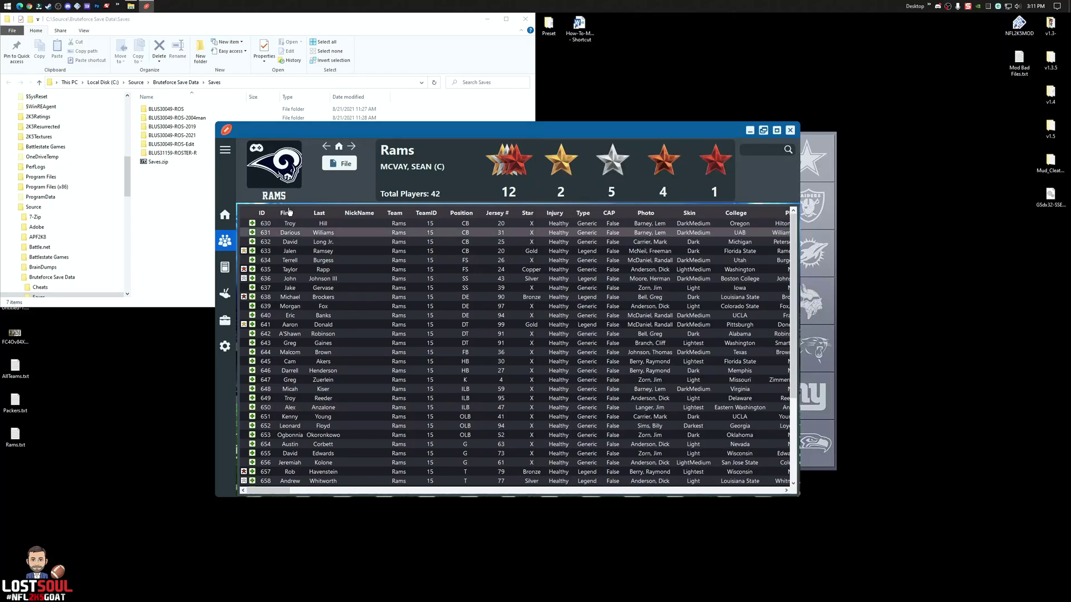
{"action": "left_click_drag", "start_coordinate": [422, 134], "coordinate": [373, 127]}
{"action": "scroll", "coordinate": [408, 363], "scroll_direction": "down", "scroll_amount": 4}
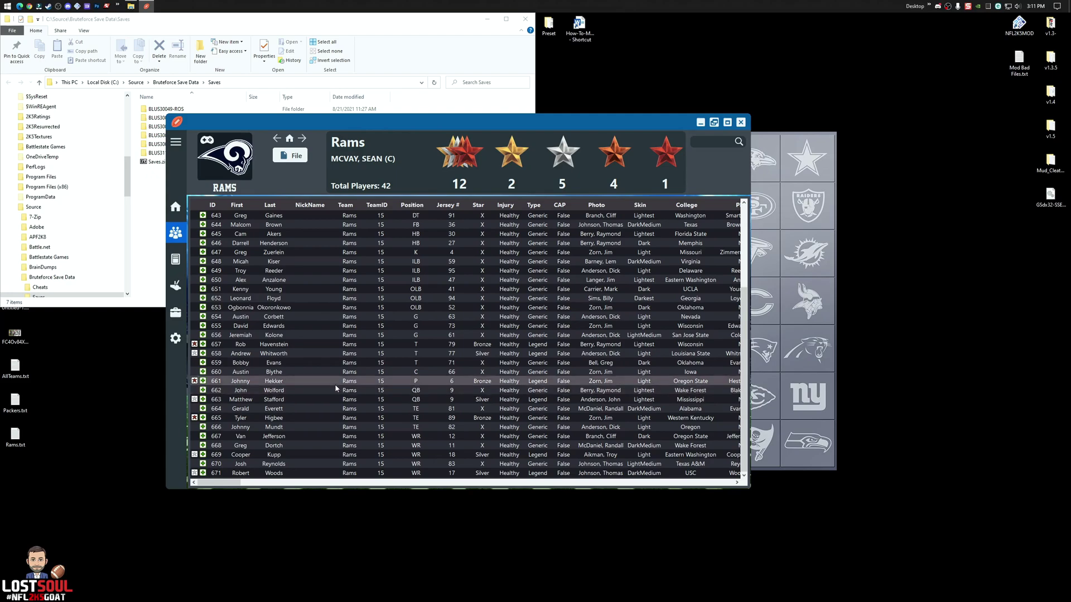
{"action": "scroll", "coordinate": [343, 381], "scroll_direction": "up", "scroll_amount": 1}
Import Rams.txt from the Desktop as a roster file and agree to save over the current roster.
{"action": "left_click", "coordinate": [293, 157]}
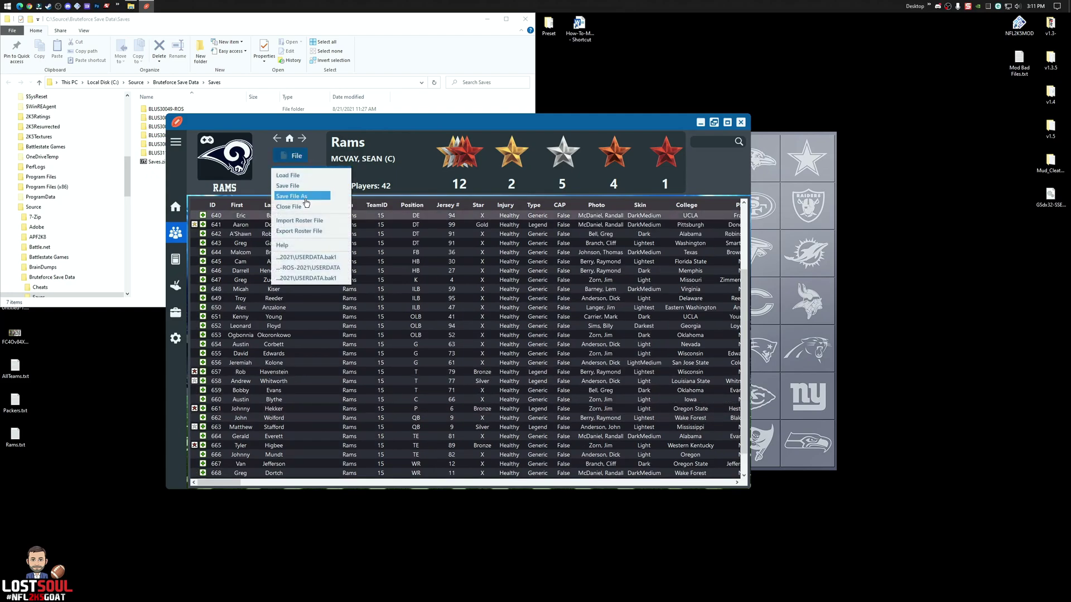
{"action": "mouse_move", "coordinate": [327, 222]}
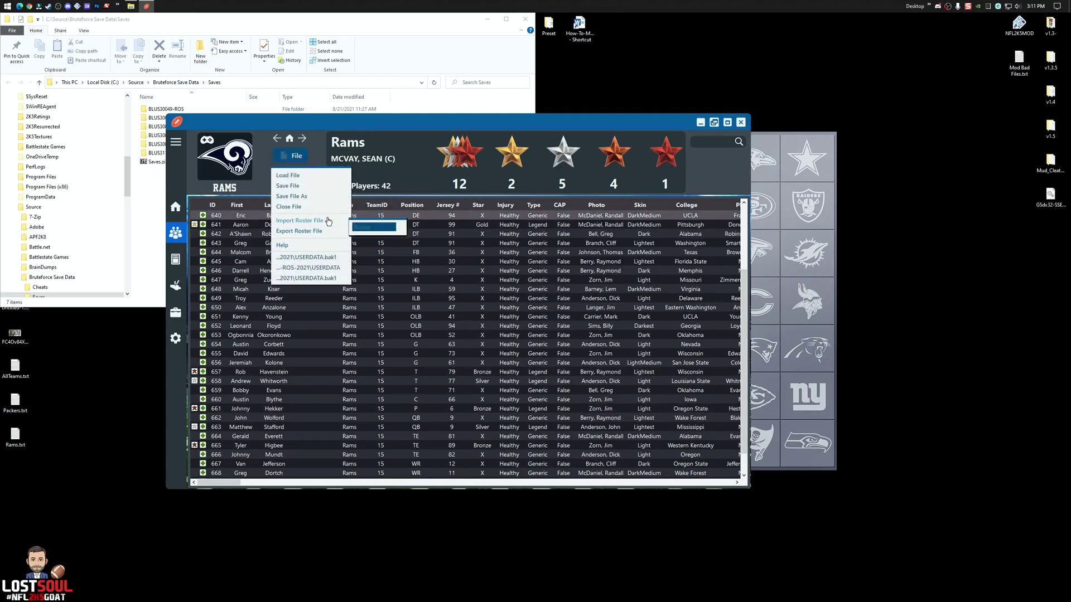
{"action": "left_click", "coordinate": [373, 227]}
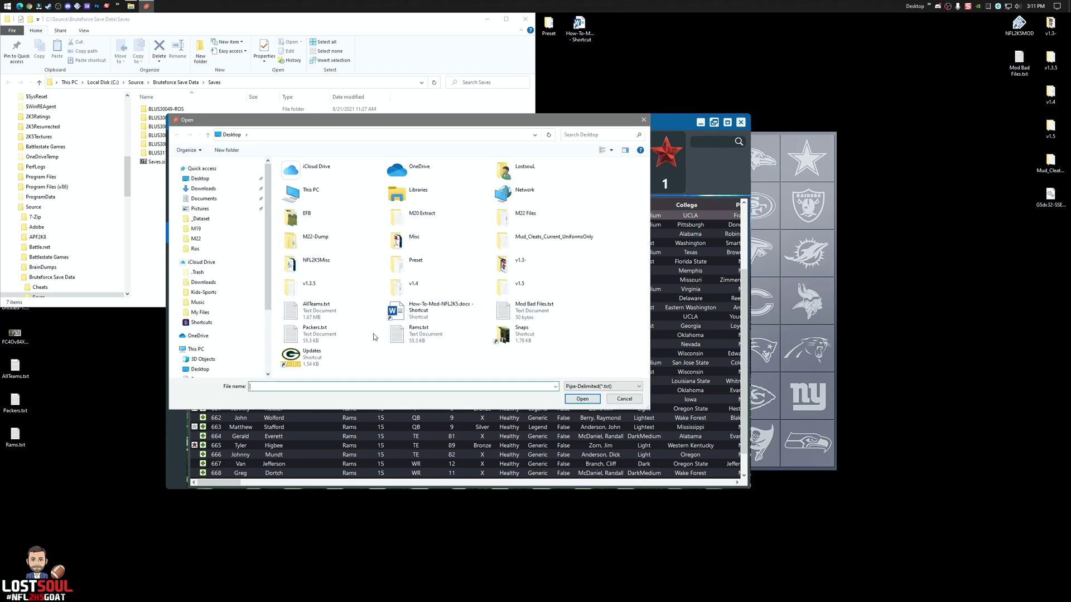
{"action": "double_click", "coordinate": [415, 333]}
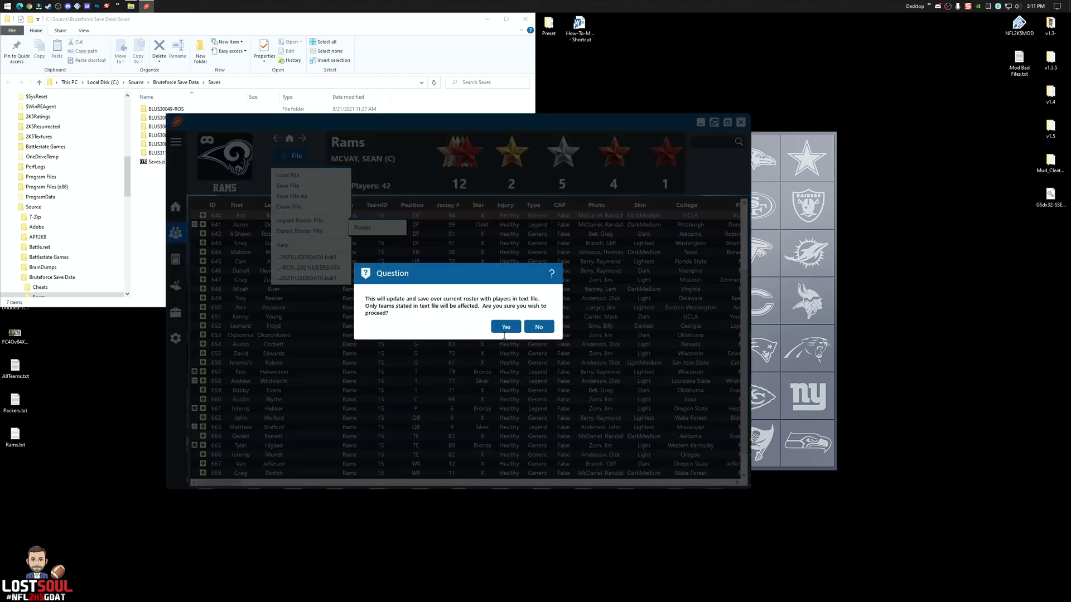
{"action": "left_click", "coordinate": [504, 329]}
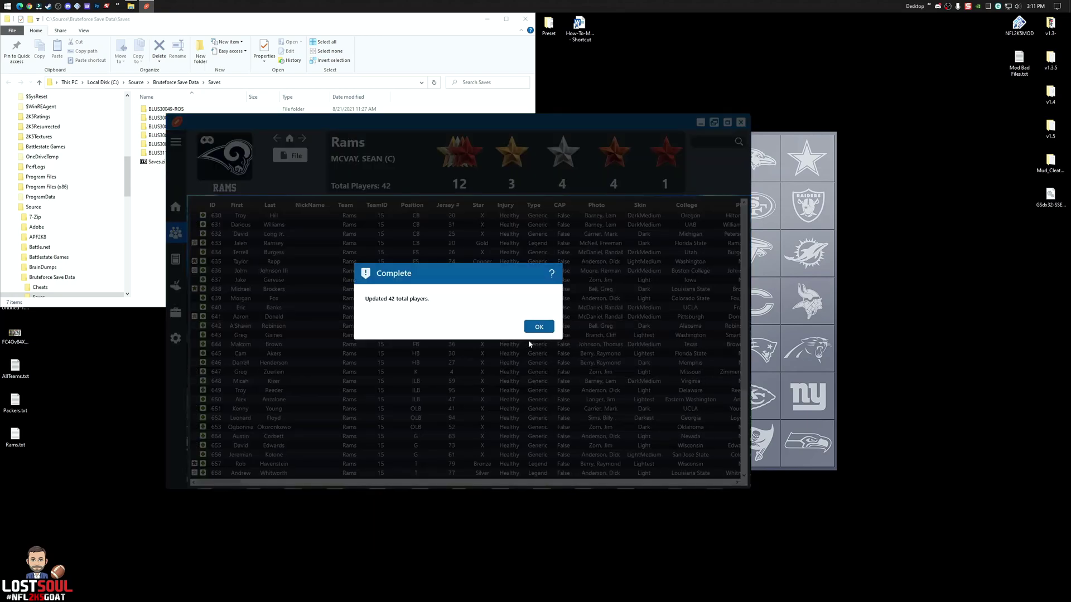
{"action": "left_click", "coordinate": [537, 328]}
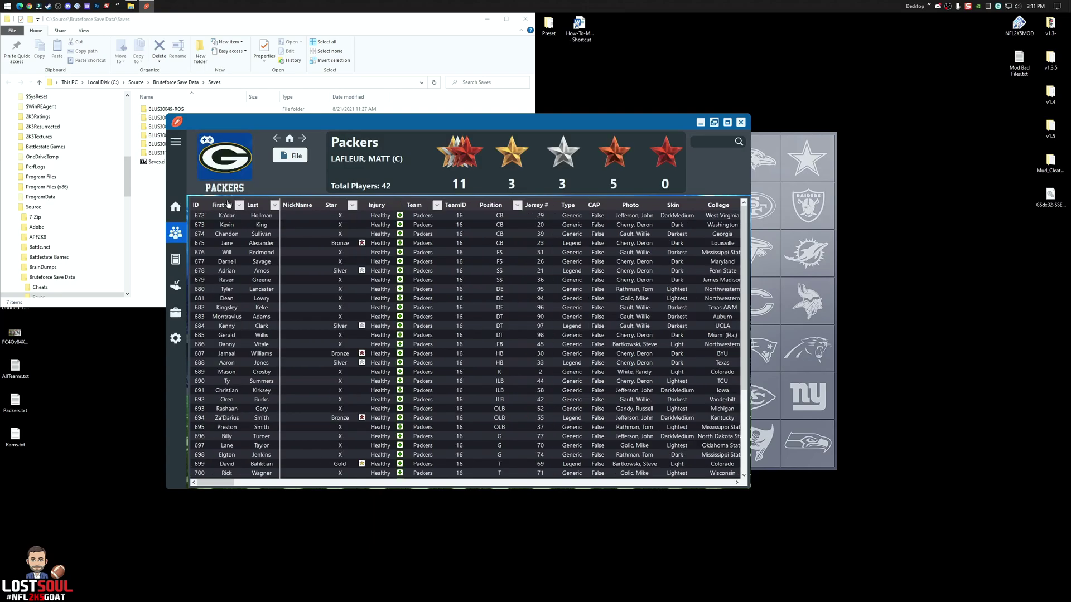
Import Packers.txt from the Desktop as a roster file and agree to overwrite the current Packers players.
{"action": "left_click", "coordinate": [293, 157]}
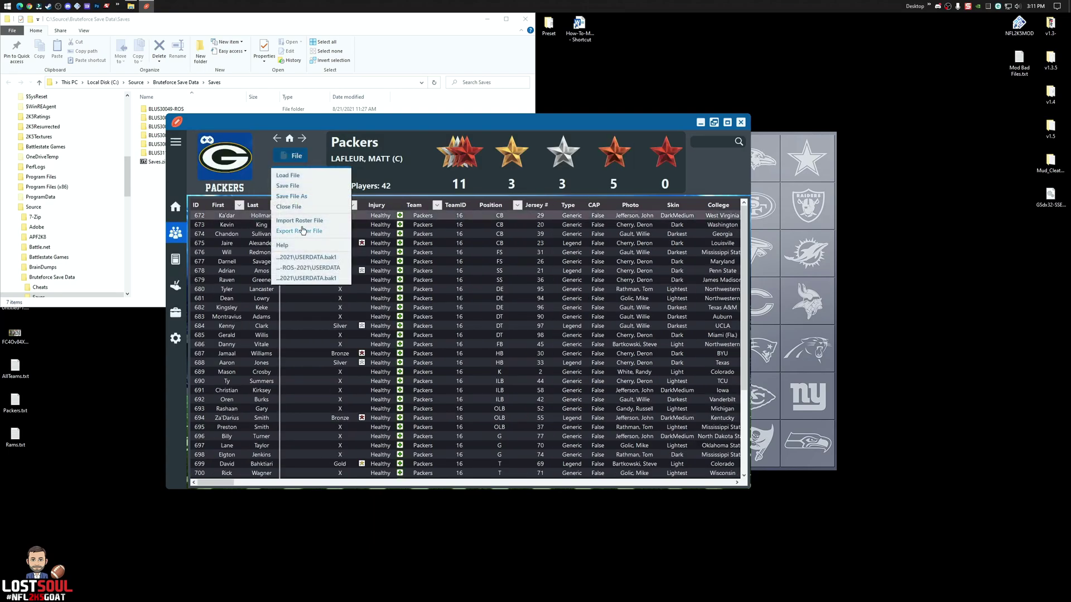
{"action": "mouse_move", "coordinate": [301, 220]}
{"action": "left_click", "coordinate": [364, 229]}
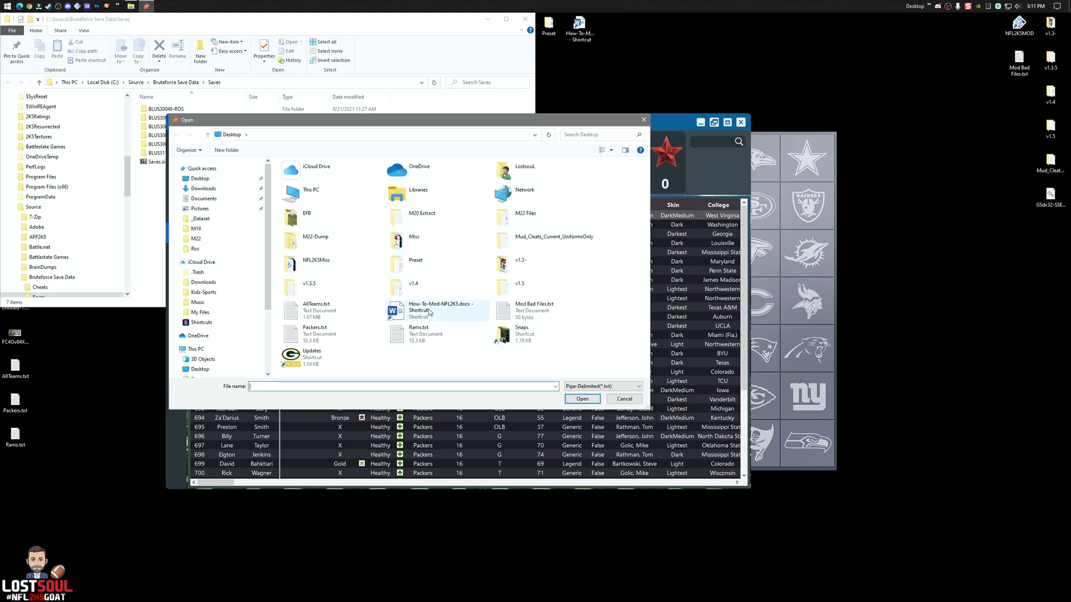
{"action": "double_click", "coordinate": [334, 357]}
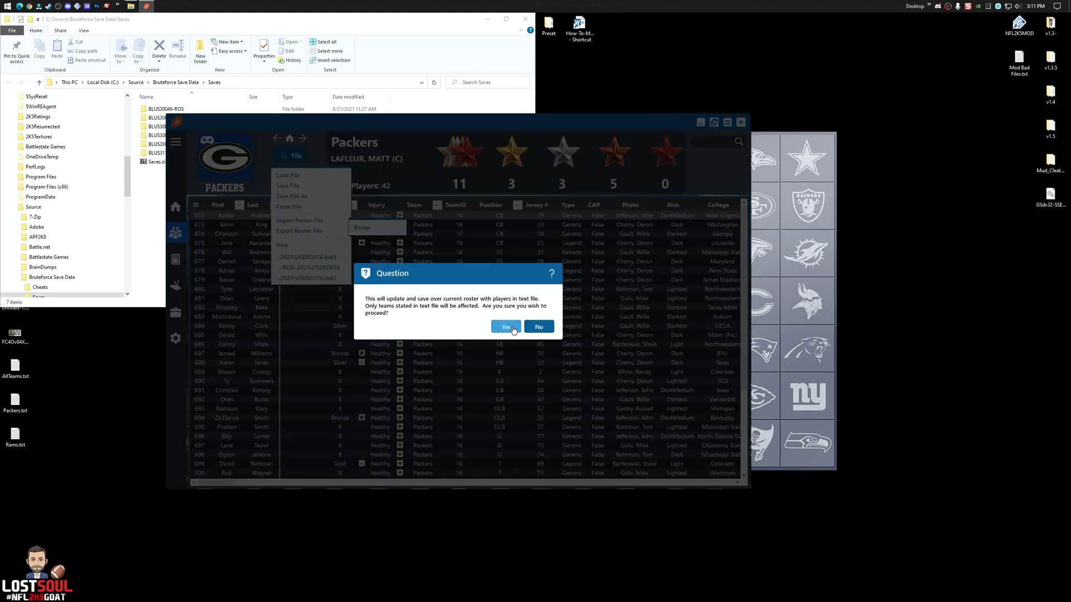
{"action": "left_click", "coordinate": [512, 325]}
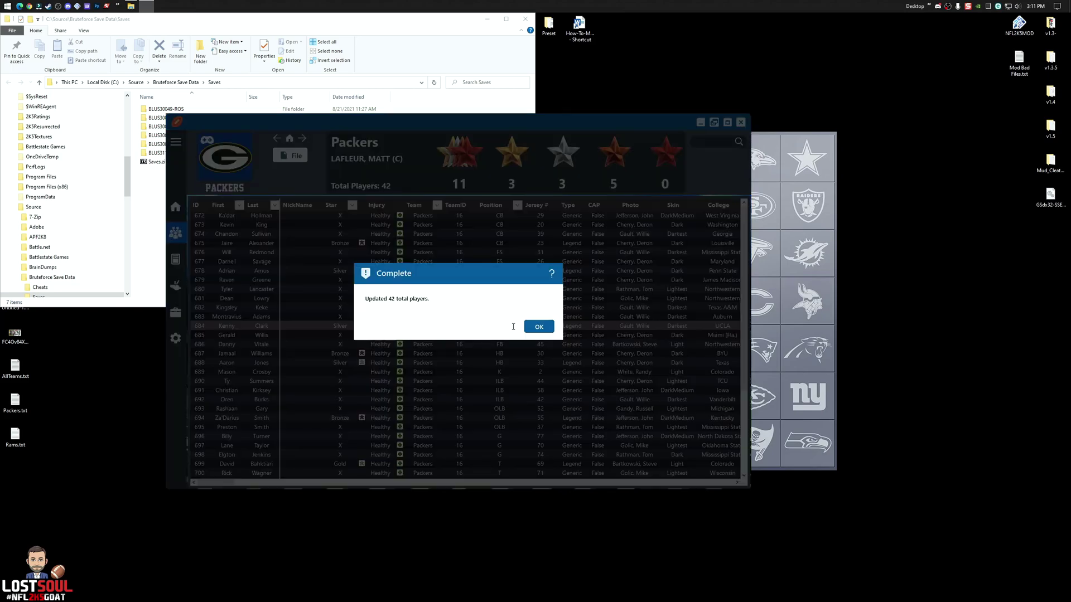
{"action": "left_click", "coordinate": [539, 327]}
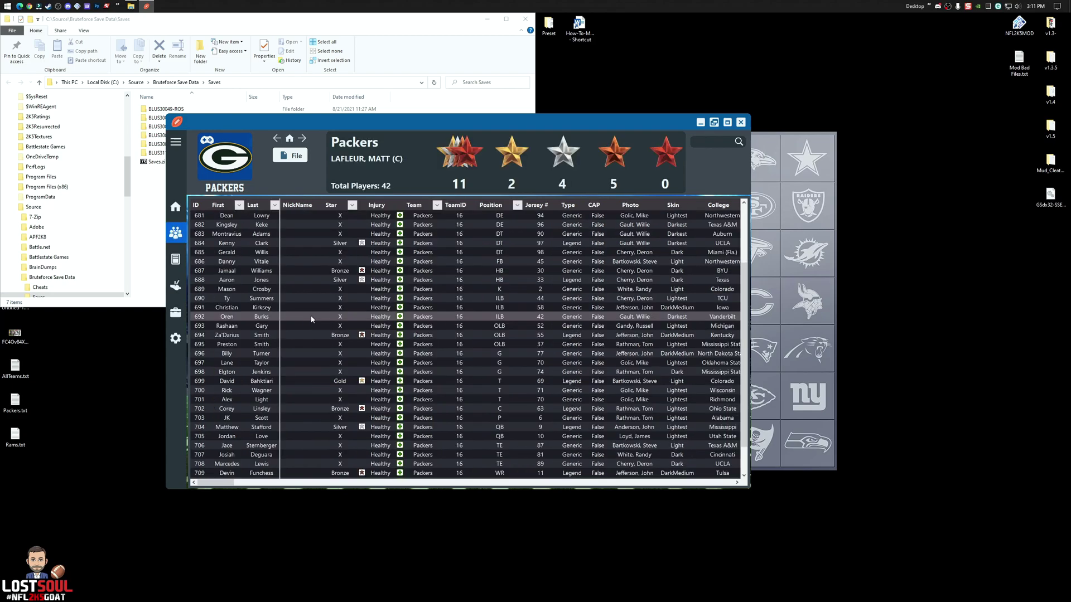
Check the quarterbacks in the Packers roster, and switch to the Rams roster to check its quarterbacks as well.
{"action": "scroll", "coordinate": [335, 324], "scroll_direction": "down", "scroll_amount": 5}
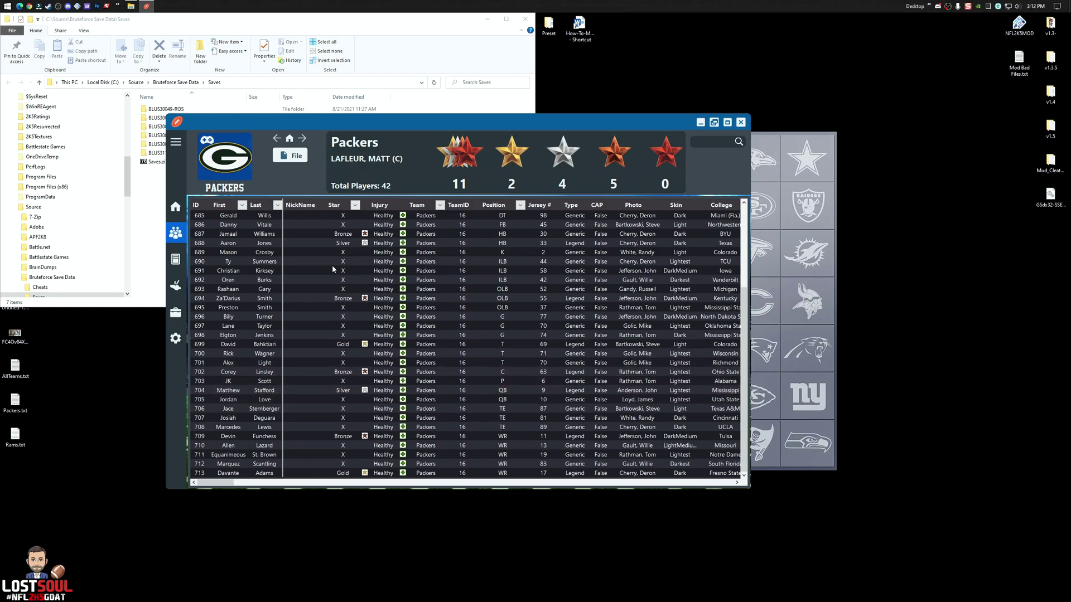
{"action": "left_click", "coordinate": [232, 161]}
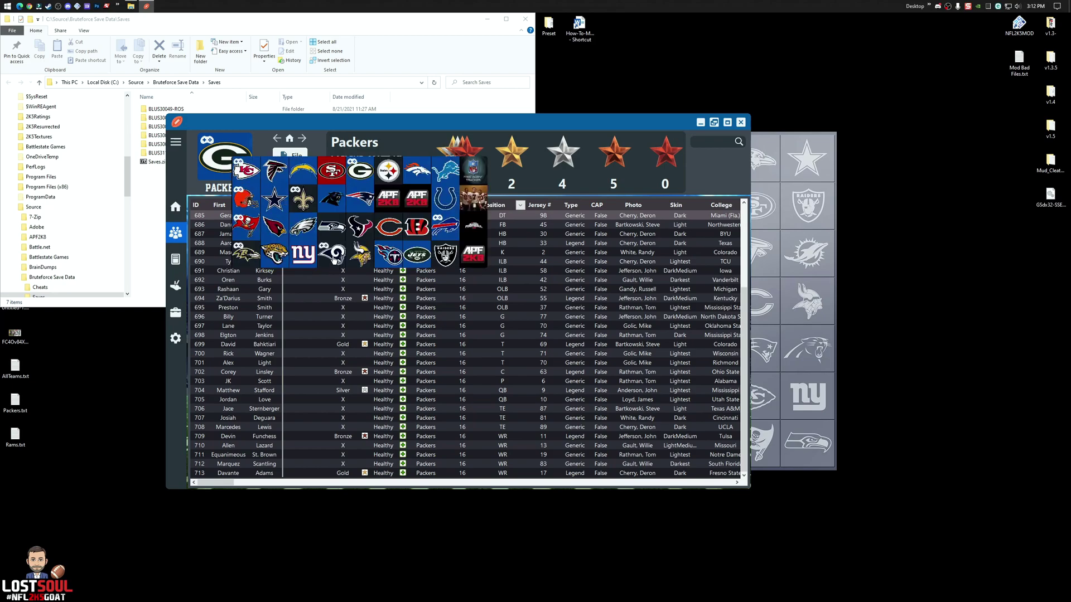
{"action": "left_click", "coordinate": [333, 257]}
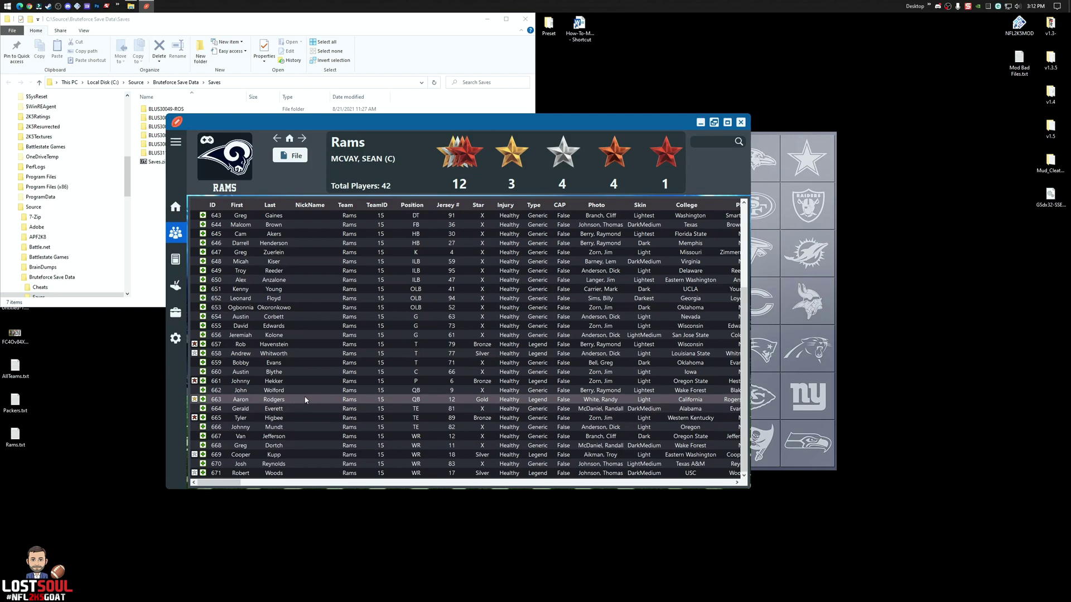
{"action": "scroll", "coordinate": [311, 372], "scroll_direction": "up", "scroll_amount": 3}
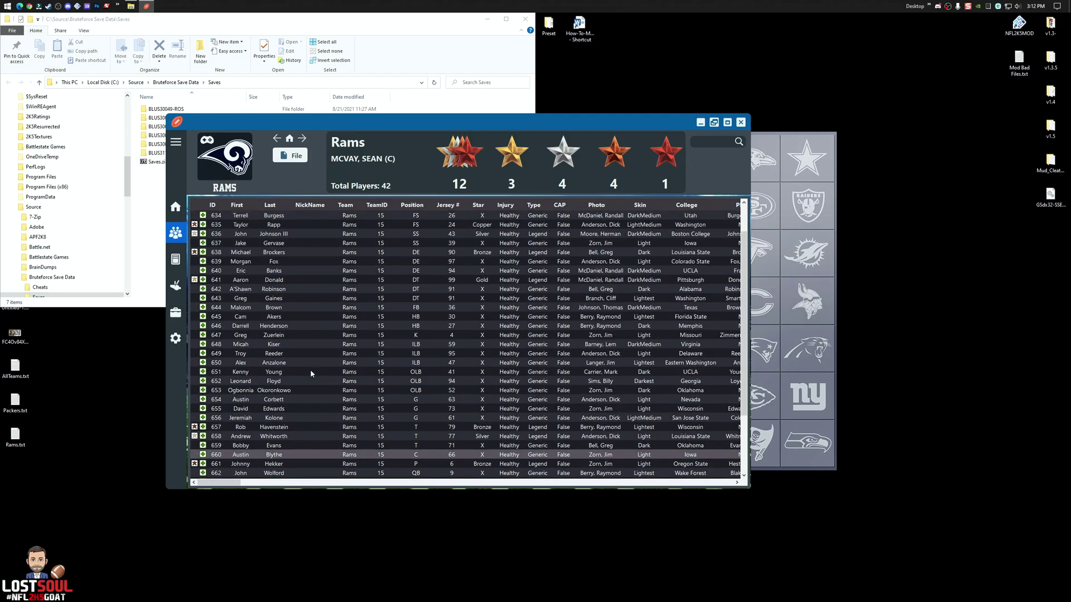
{"action": "scroll", "coordinate": [322, 350], "scroll_direction": "down", "scroll_amount": 3}
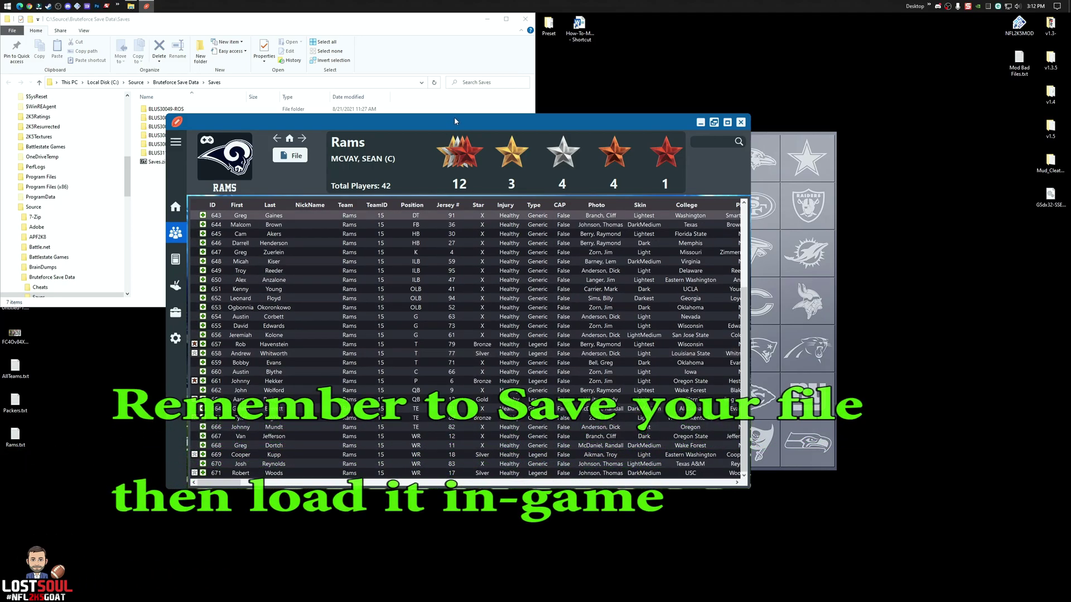
{"action": "left_click_drag", "start_coordinate": [454, 123], "coordinate": [437, 134]}
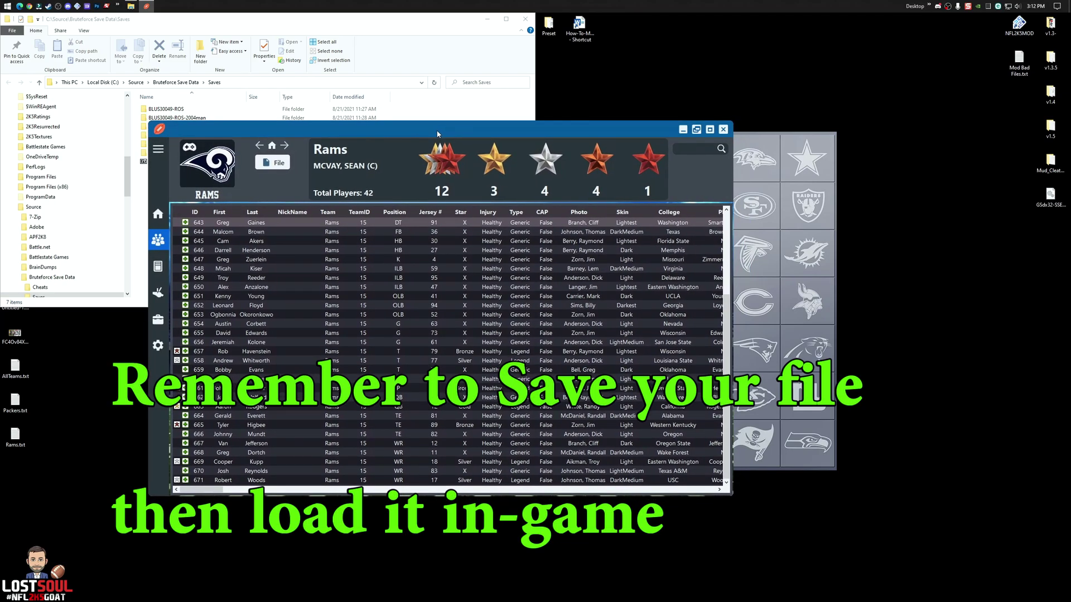